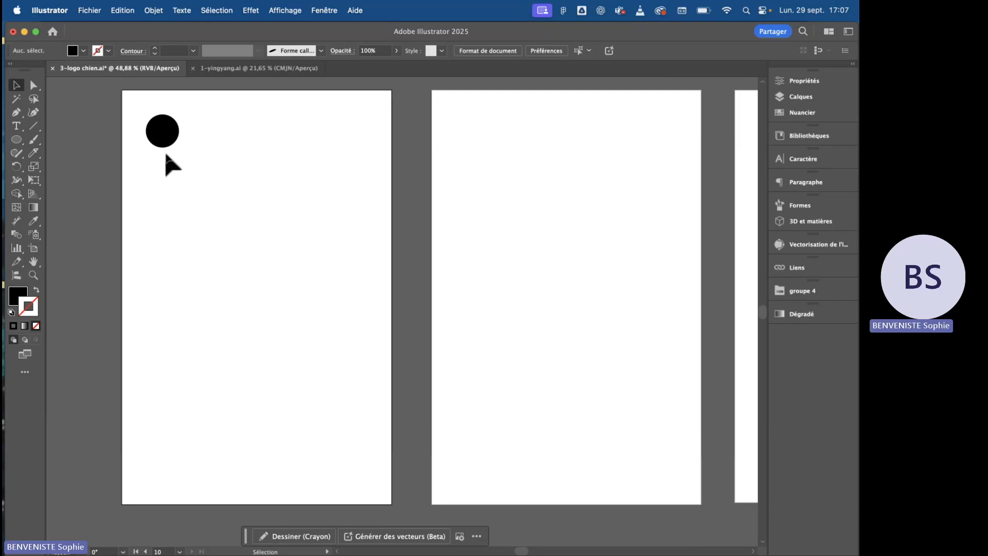
# - Duplicate the black circle so the copy touches its side, and repeat the duplication to form a horizontal row of six circles
pyautogui.hscroll(2, 166, 155)
pyautogui.scroll(1, 166, 155)
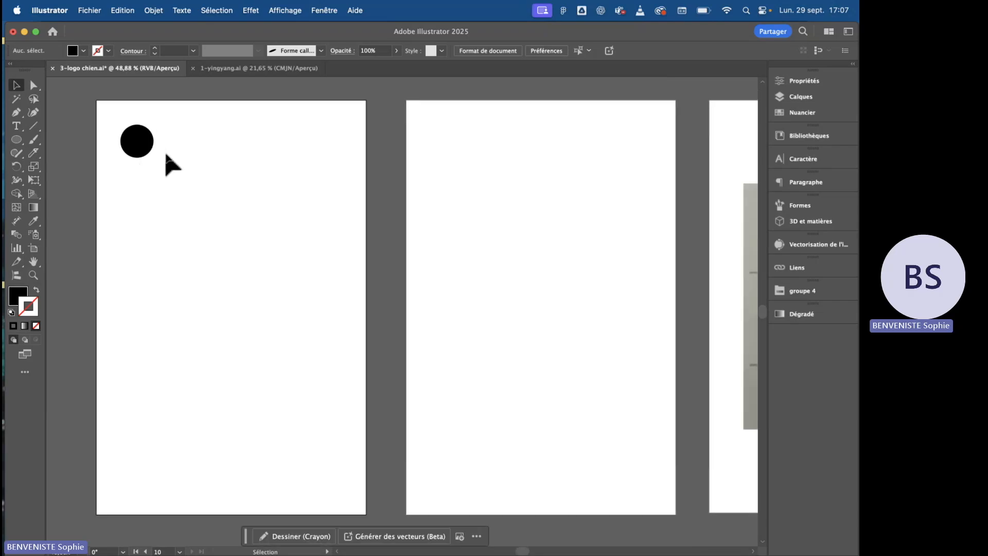
pyautogui.click(138, 144)
pyautogui.scroll(2, 139, 149)
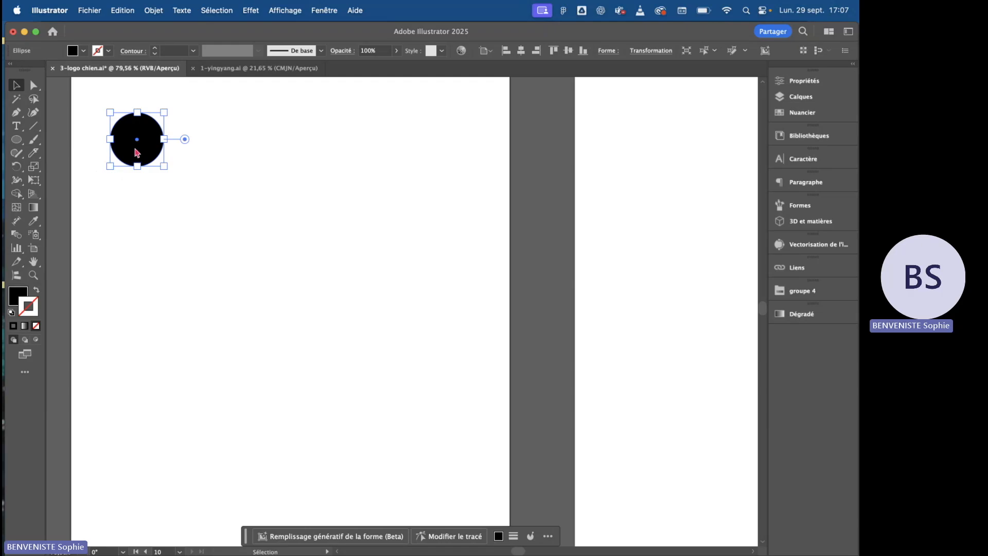
pyautogui.scroll(2, 137, 152)
pyautogui.hscroll(1, 137, 153)
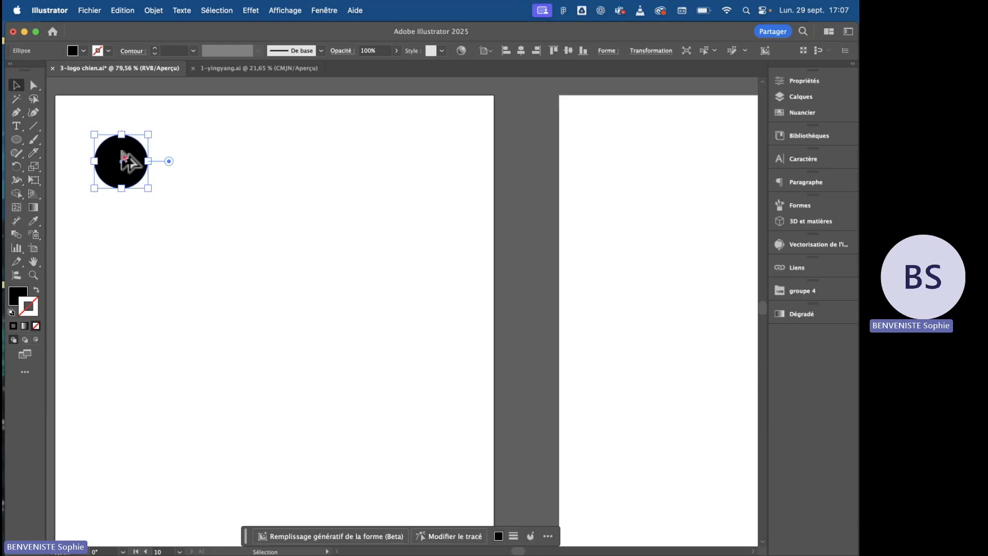
pyautogui.moveTo(119, 150); pyautogui.dragTo(172, 153)
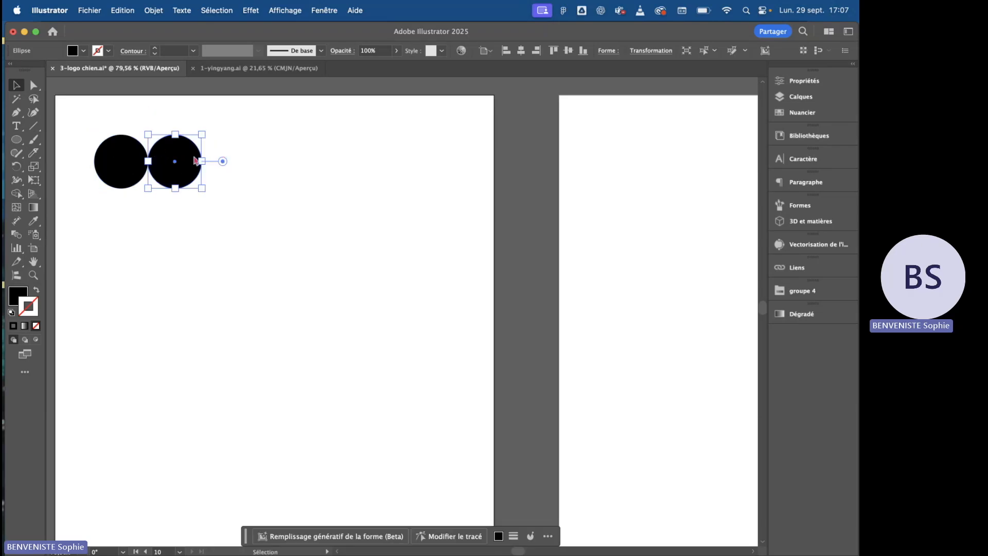
pyautogui.press('super+d')
pyautogui.press('super+d')
pyautogui.press('super+d')
pyautogui.press('super+d')
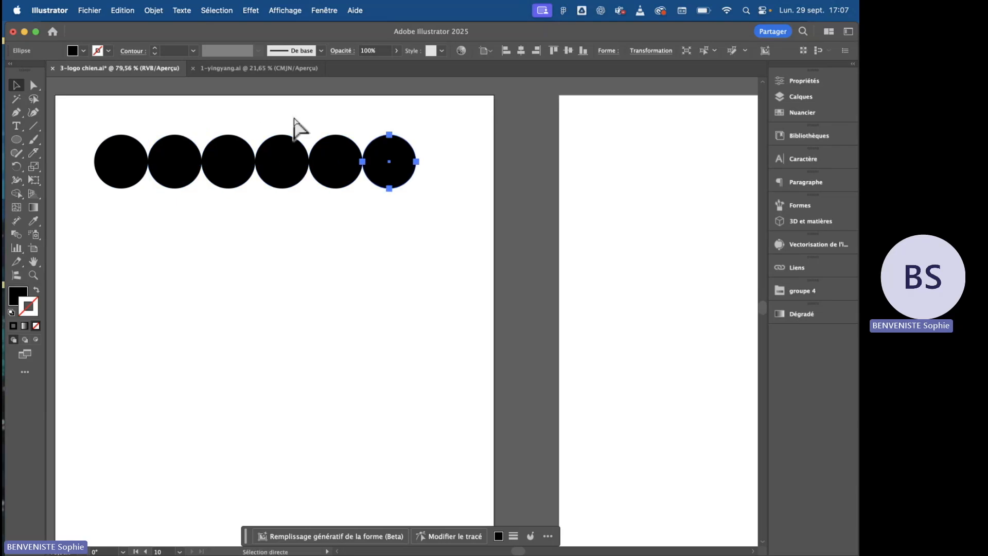
# - Duplicate the entire row of six black circles directly below the first row
pyautogui.moveTo(446, 129); pyautogui.dragTo(79, 225)
pyautogui.moveTo(129, 155); pyautogui.dragTo(133, 211)
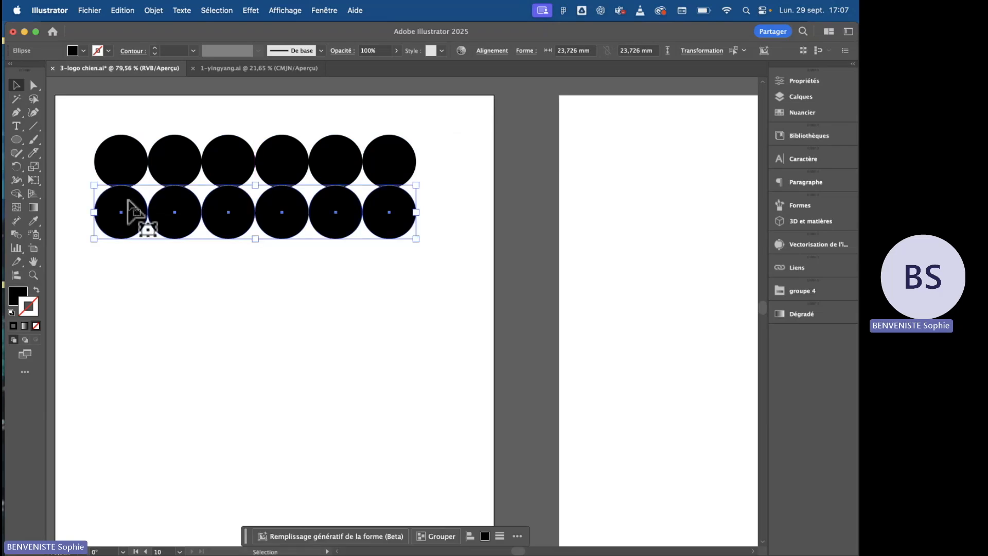
pyautogui.hscroll(-5, 220, 268)
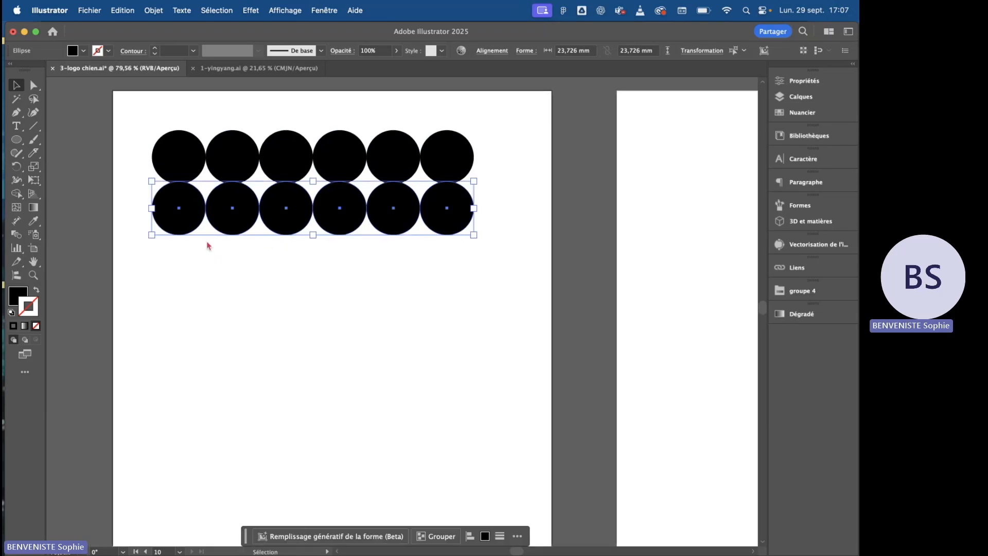
# - Duplicate the second row directly beneath itself and repeat the duplication until the grid has seven rows of six circles
pyautogui.moveTo(193, 200); pyautogui.dragTo(196, 260)
pyautogui.press('super+d')
pyautogui.press('super+d')
pyautogui.press('super+d')
pyautogui.press('super+d')
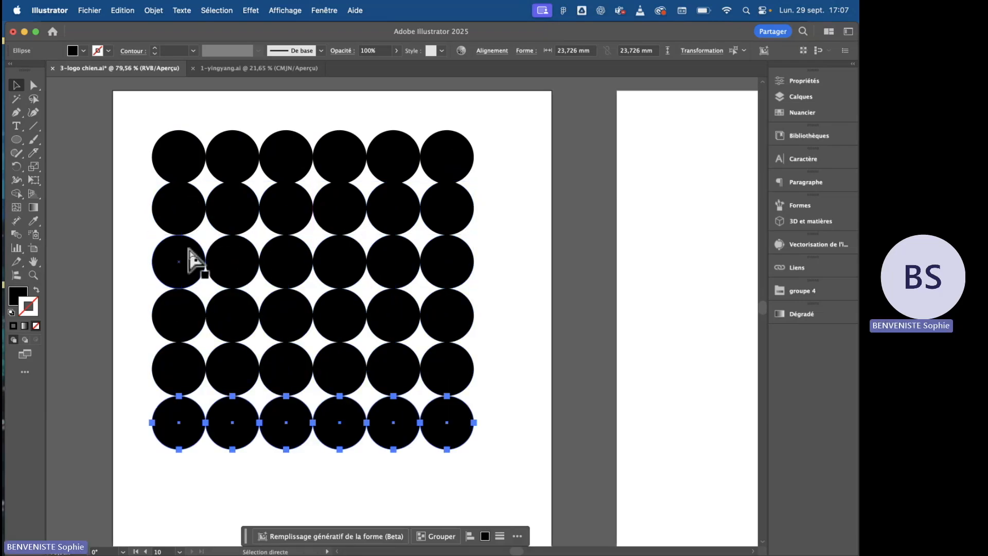
pyautogui.scroll(-3, 191, 260)
pyautogui.scroll(-1, 191, 256)
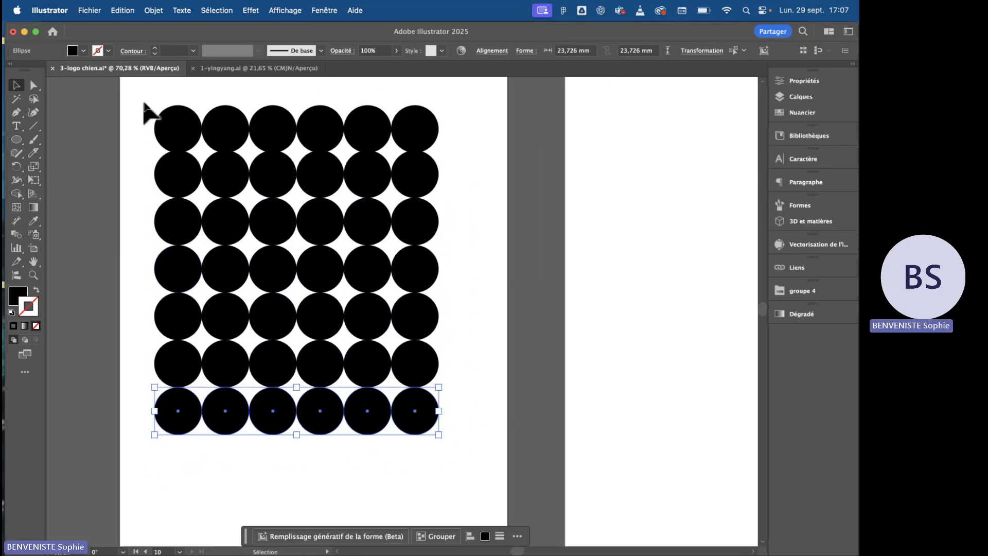
# - Select the whole grid of circles and move it slightly down and right, closer to the artboard's centre
pyautogui.press('super+a')
pyautogui.moveTo(415, 411); pyautogui.dragTo(432, 442)
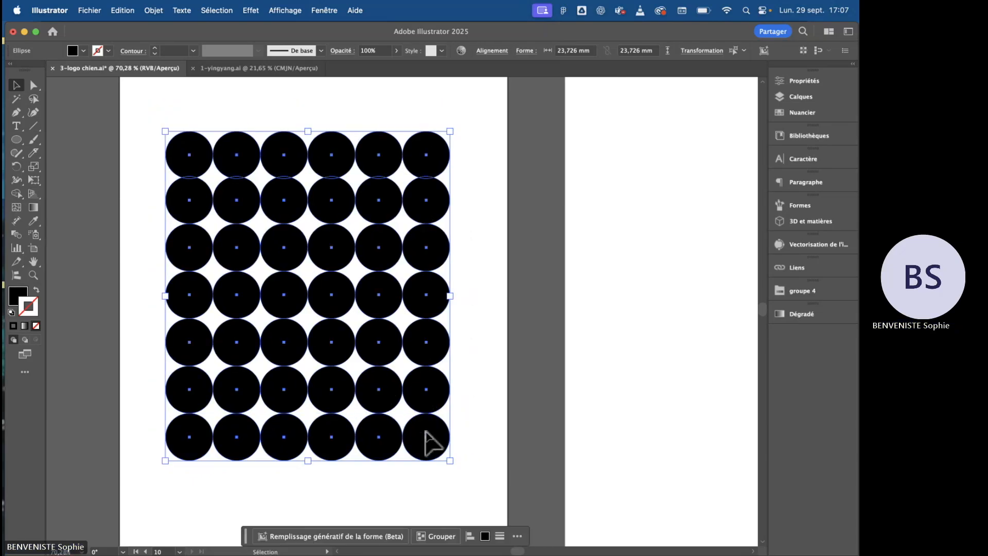
pyautogui.scroll(-1, 218, 389)
pyautogui.hscroll(1, 218, 388)
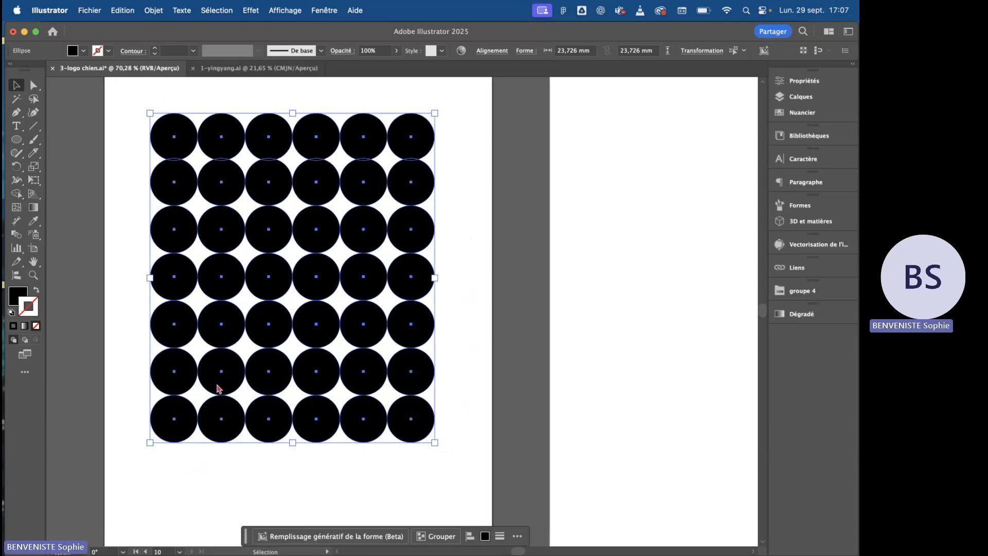
# - With the Shape Builder, merge the two middle circles of the second and third rows with the gaps between, beside and below them
pyautogui.click(17, 194)
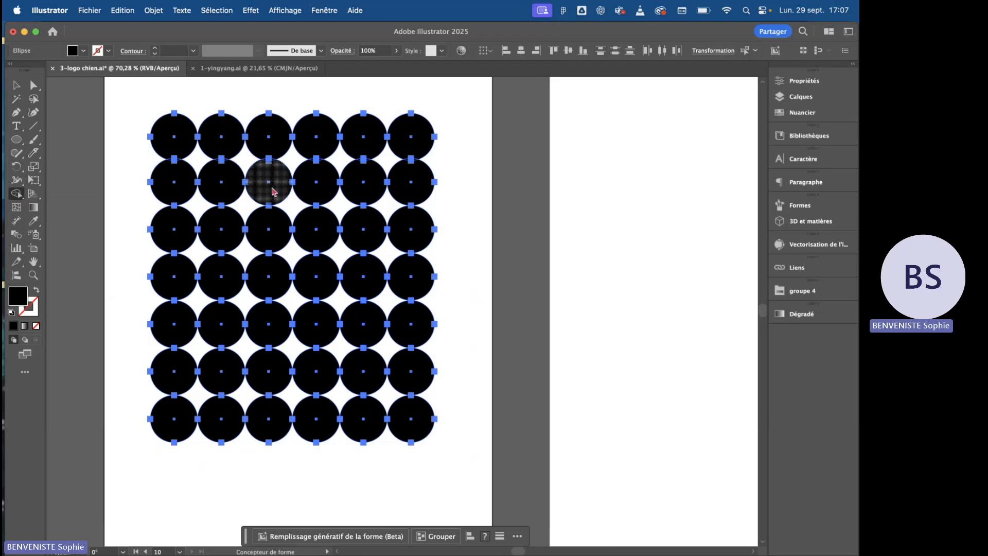
pyautogui.scroll(5, 273, 192)
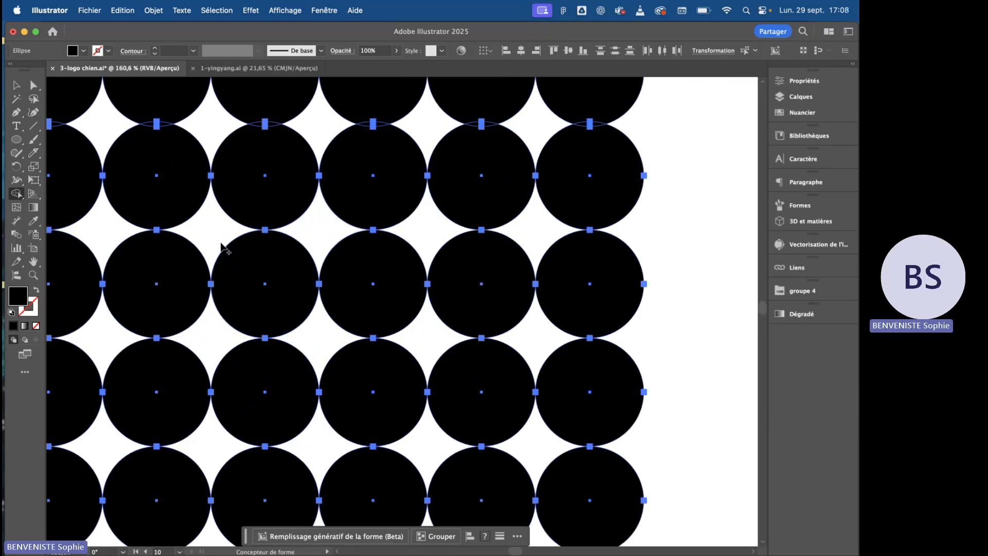
pyautogui.moveTo(269, 163)
pyautogui.mouseDown()
pyautogui.moveTo(217, 207)
pyautogui.moveTo(214, 228)
pyautogui.moveTo(242, 245)
pyautogui.moveTo(288, 255)
pyautogui.moveTo(318, 223)
pyautogui.moveTo(318, 251)
pyautogui.moveTo(362, 267)
pyautogui.moveTo(368, 202)
pyautogui.mouseUp()
pyautogui.moveTo(423, 239)
pyautogui.mouseDown()
pyautogui.moveTo(353, 241)
pyautogui.moveTo(425, 239)
pyautogui.mouseUp()
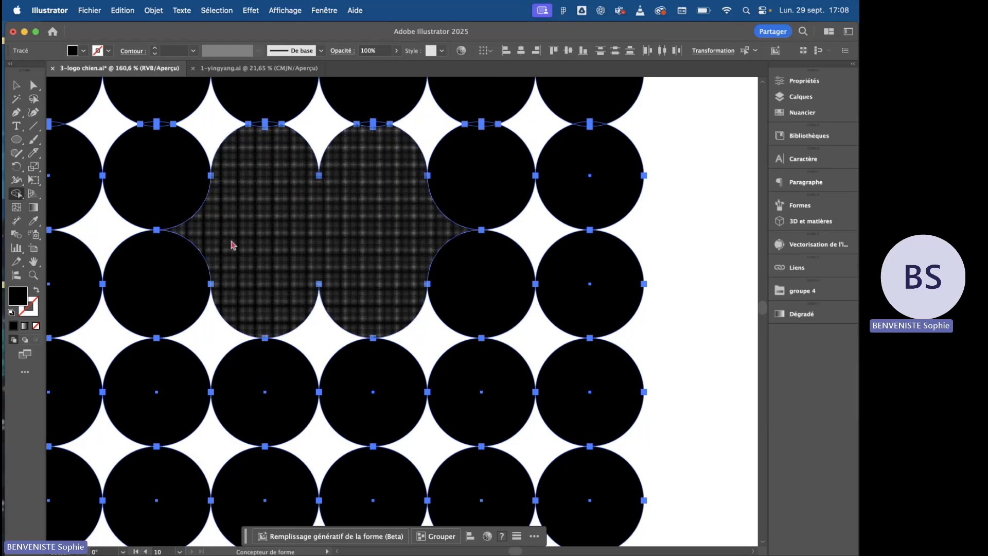
pyautogui.moveTo(308, 287)
pyautogui.mouseDown()
pyautogui.moveTo(306, 331)
pyautogui.moveTo(325, 349)
pyautogui.mouseUp()
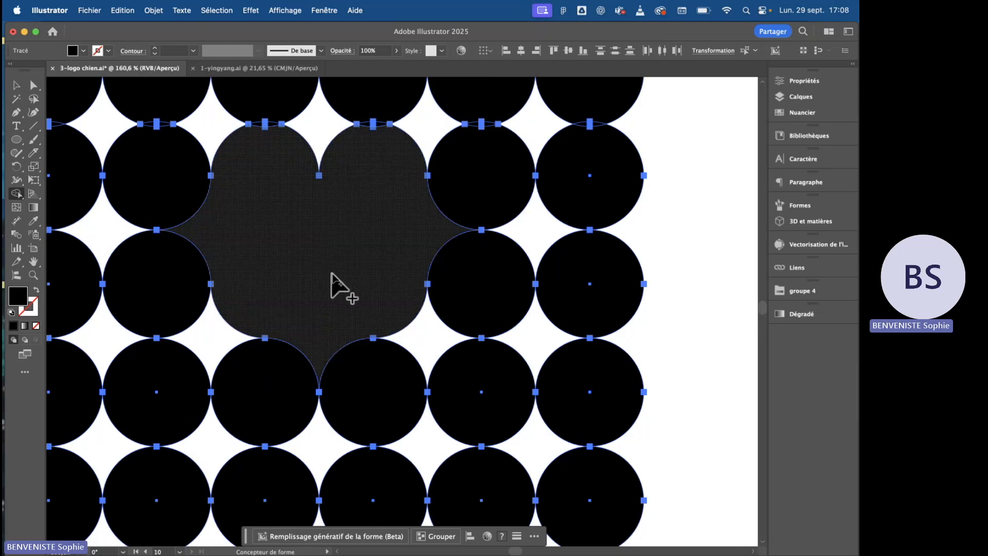
# - Move the merged shape out of the grid to the area beyond the artboard's upper-left edge
pyautogui.press('super+0')
pyautogui.click(19, 90)
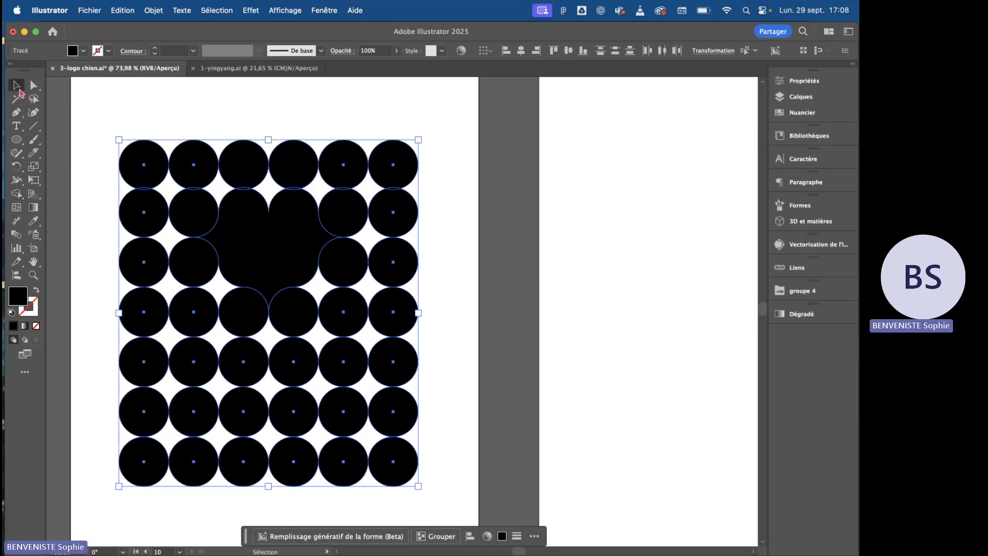
pyautogui.click(220, 104)
pyautogui.click(283, 273)
pyautogui.scroll(3, 306, 300)
pyautogui.hscroll(-2, 306, 300)
pyautogui.moveTo(307, 300); pyautogui.dragTo(105, 219)
pyautogui.scroll(-3, 342, 267)
pyautogui.hscroll(-1, 343, 268)
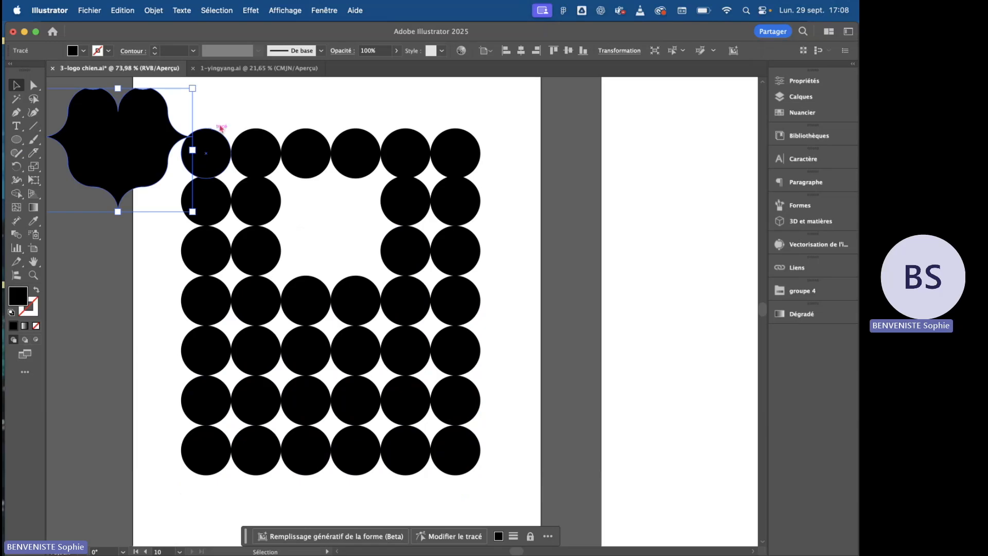
# - Select the grid's upper six rows and use the Shape Builder to merge the empty opening with the three-by-three block of circles below it
pyautogui.moveTo(229, 111); pyautogui.dragTo(453, 441)
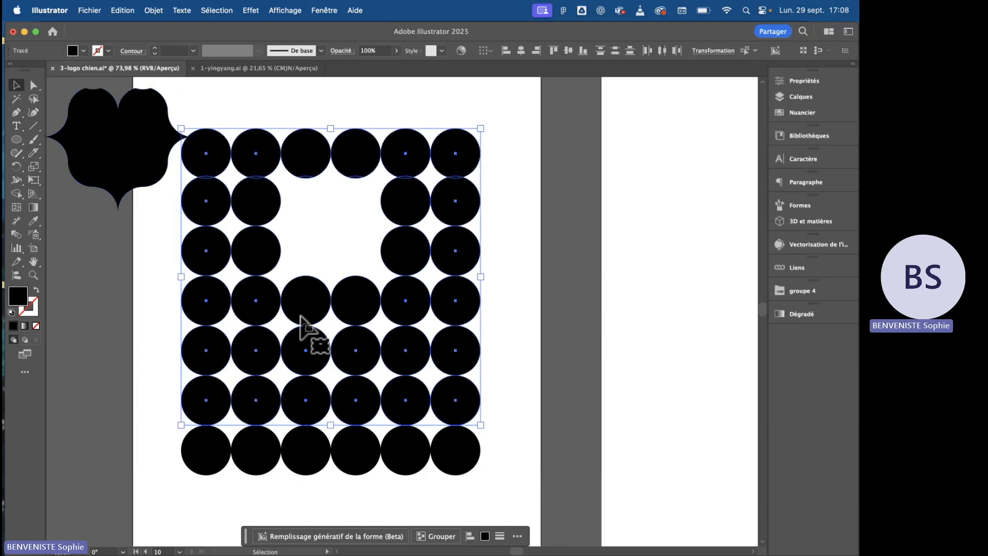
pyautogui.scroll(3, 308, 332)
pyautogui.scroll(-3, 239, 204)
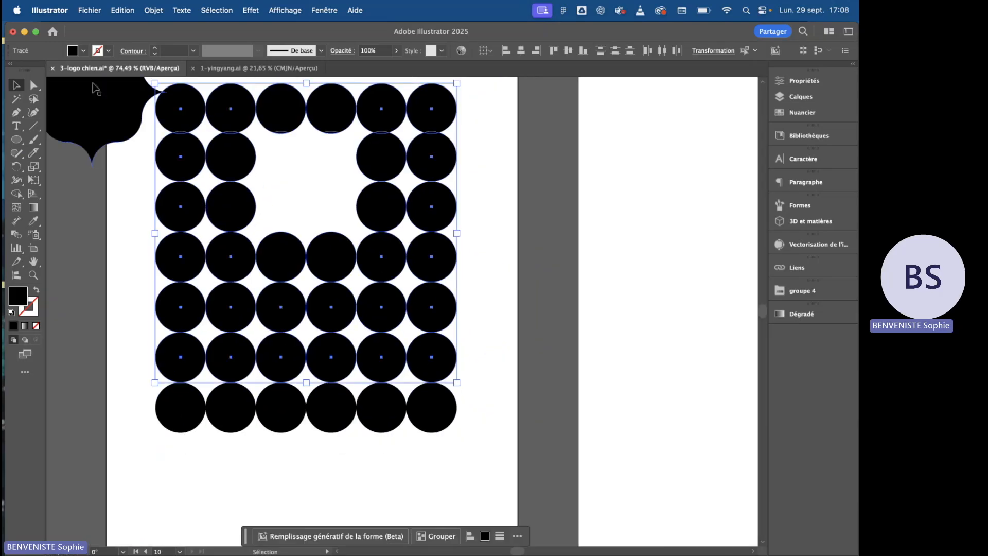
pyautogui.click(21, 194)
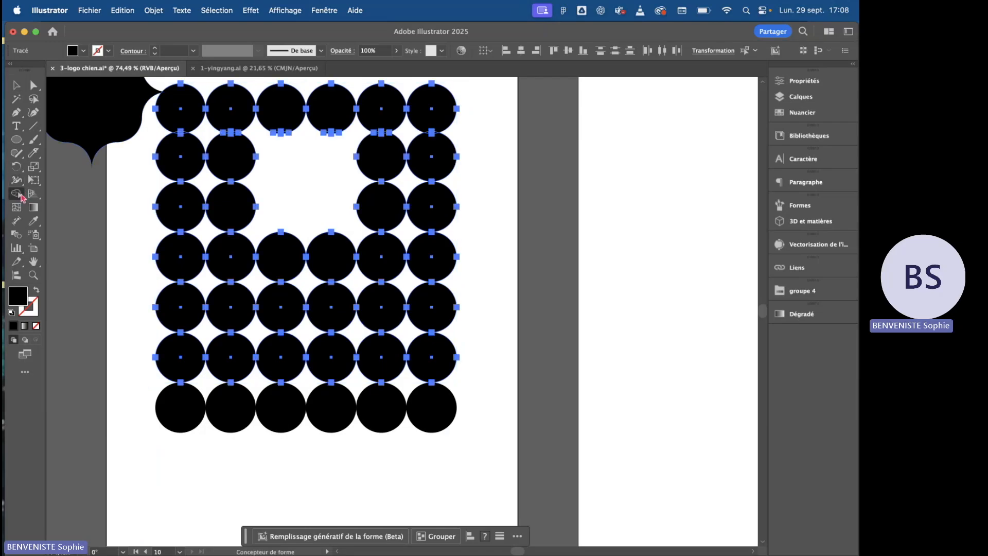
pyautogui.moveTo(324, 252)
pyautogui.mouseDown()
pyautogui.moveTo(236, 261)
pyautogui.moveTo(234, 347)
pyautogui.moveTo(290, 350)
pyautogui.moveTo(328, 305)
pyautogui.moveTo(293, 319)
pyautogui.moveTo(306, 288)
pyautogui.mouseUp()
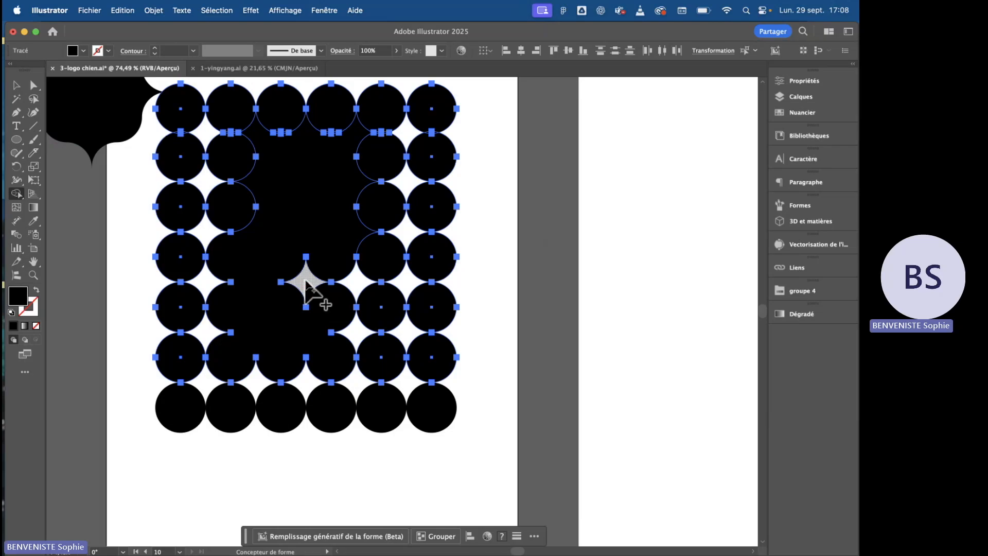
# - Remove the filled four-pointed star gap inside the merged shape with the Shape Builder
pyautogui.scroll(5, 305, 281)
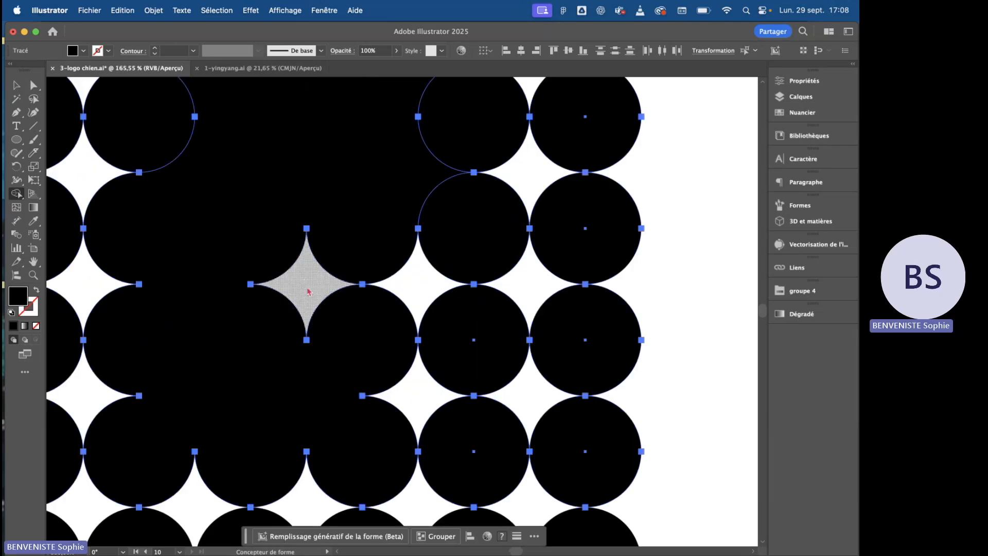
pyautogui.keyDown('alt'); pyautogui.click(305, 283); pyautogui.keyUp('alt')
pyautogui.scroll(-4, 309, 286)
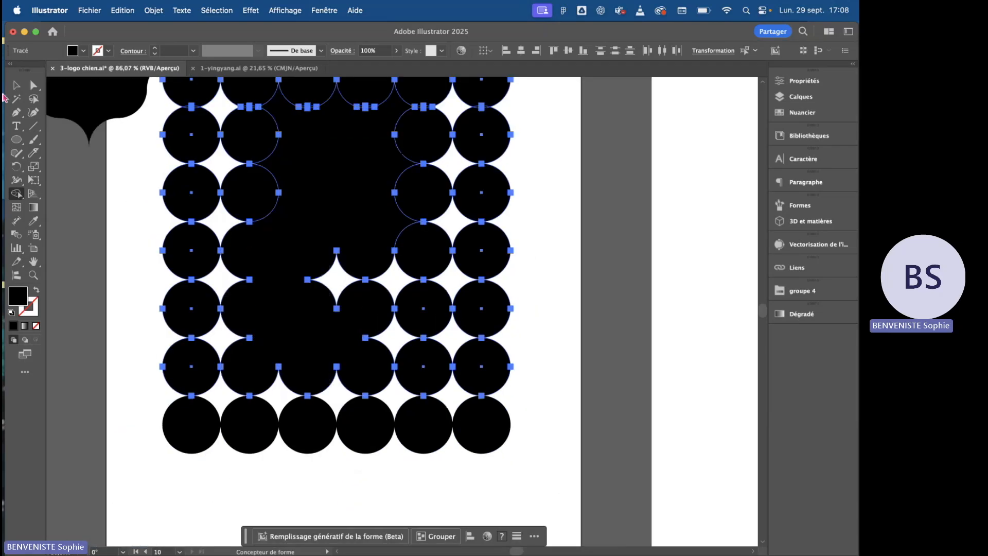
# - Move the second merged shape out of the grid and off the artboard, below the first extracted shape
pyautogui.click(16, 86)
pyautogui.click(149, 238)
pyautogui.moveTo(397, 220); pyautogui.dragTo(123, 304)
pyautogui.hscroll(-5, 121, 293)
pyautogui.moveTo(212, 263); pyautogui.dragTo(145, 261)
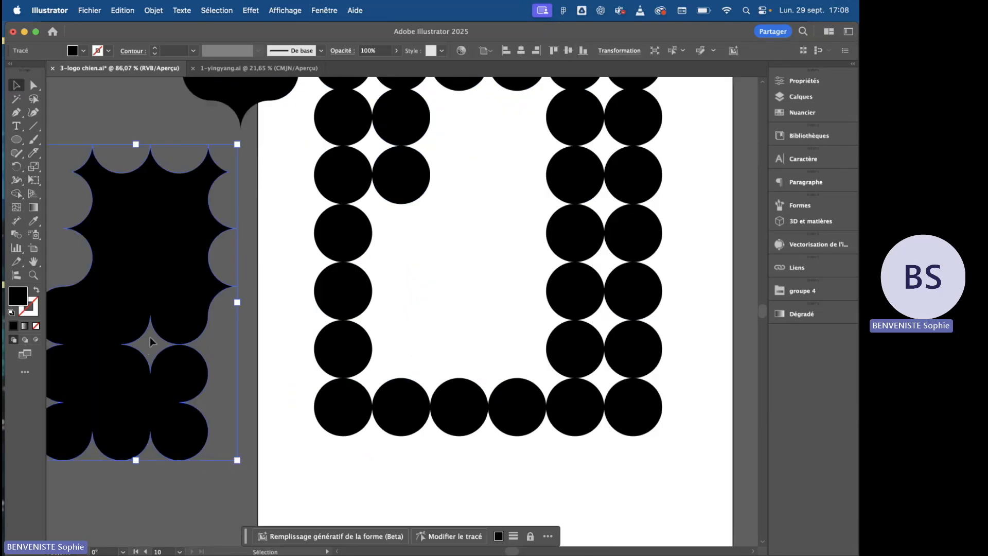
# - Draw a circle in the upper part of the blank neighbouring artboard and swap its fill and stroke so only a 1 pt outline remains
pyautogui.hscroll(15, 444, 265)
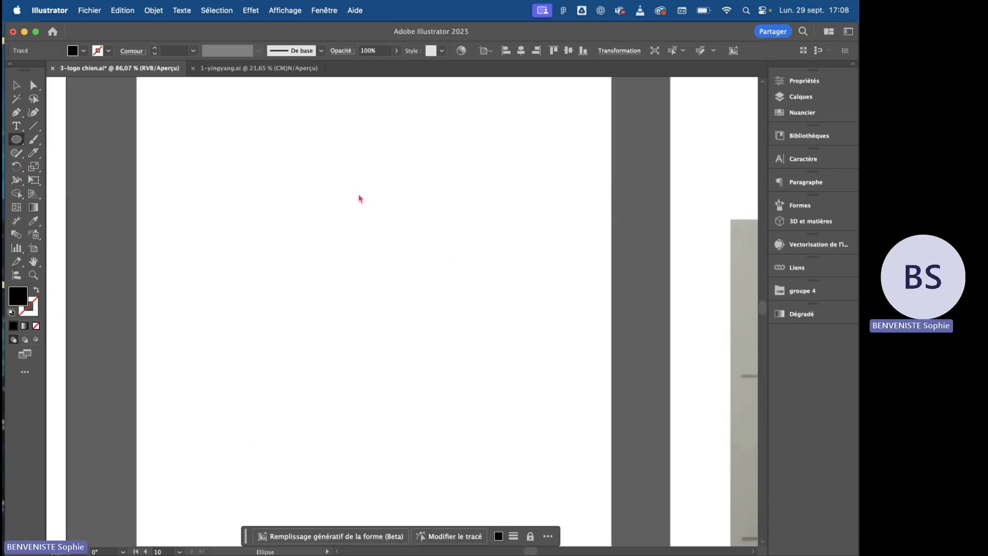
pyautogui.moveTo(358, 194); pyautogui.dragTo(401, 237)
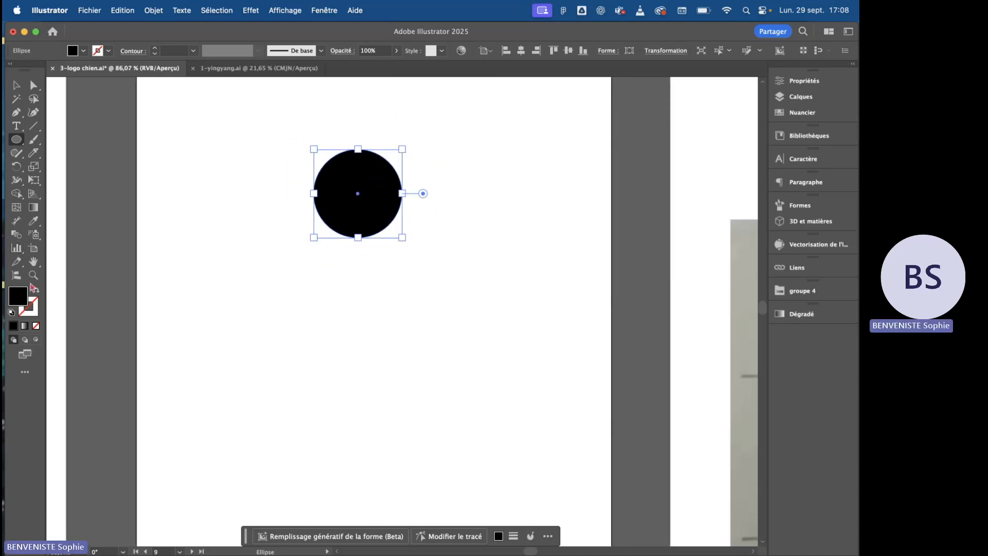
pyautogui.click(36, 291)
pyautogui.scroll(5, 423, 265)
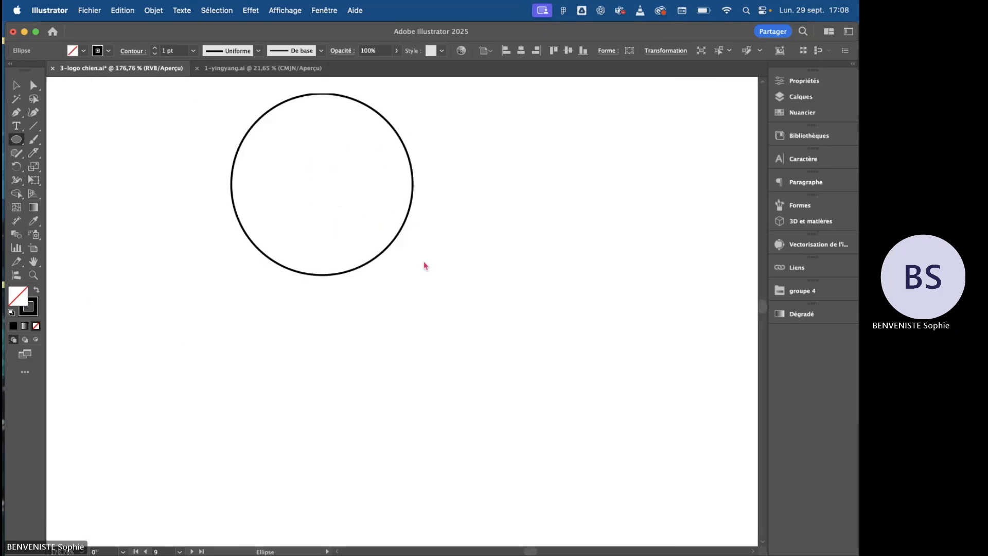
# - Create an enlarged concentric copy of the outlined circle, slightly more than twice its diameter
pyautogui.scroll(2, 360, 252)
pyautogui.click(23, 84)
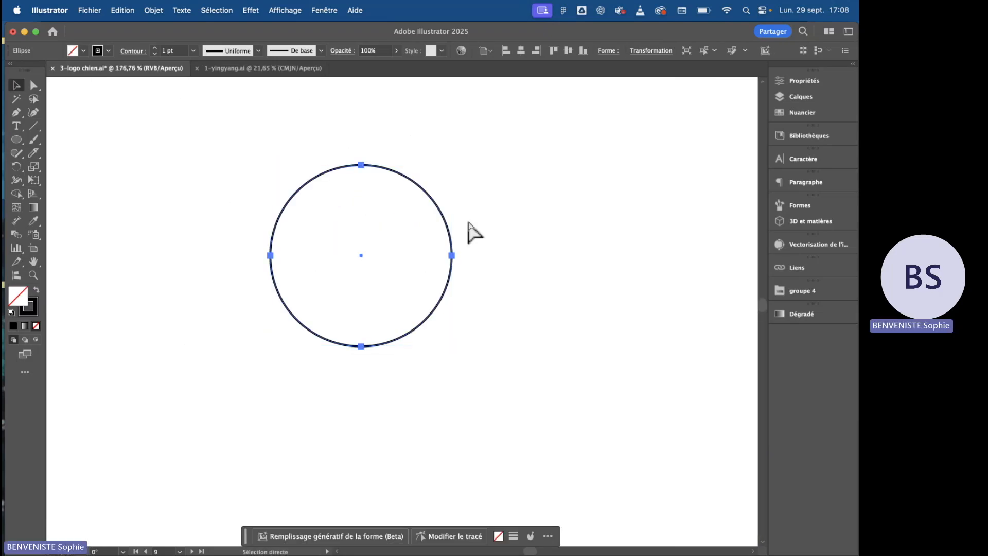
pyautogui.press('v')
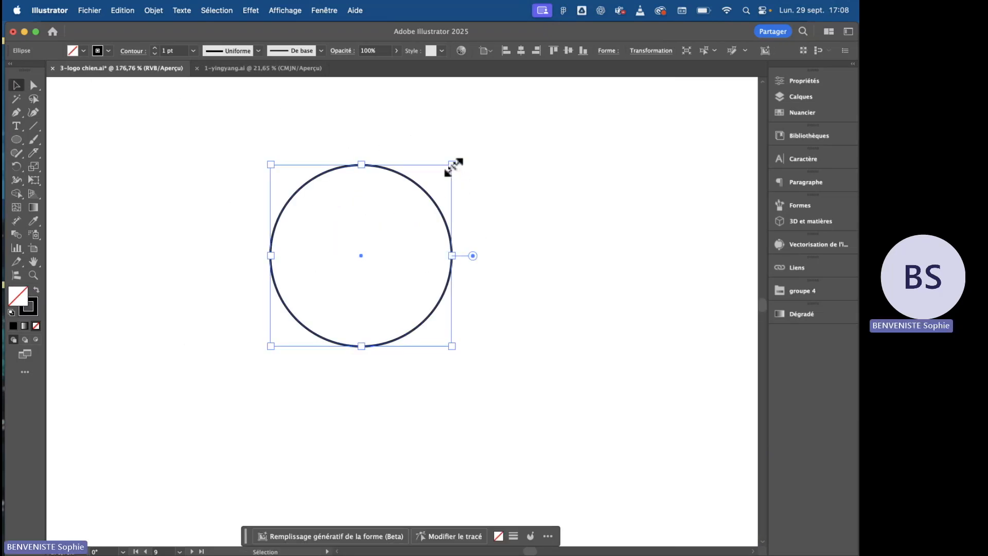
pyautogui.moveTo(453, 167); pyautogui.dragTo(562, 100)
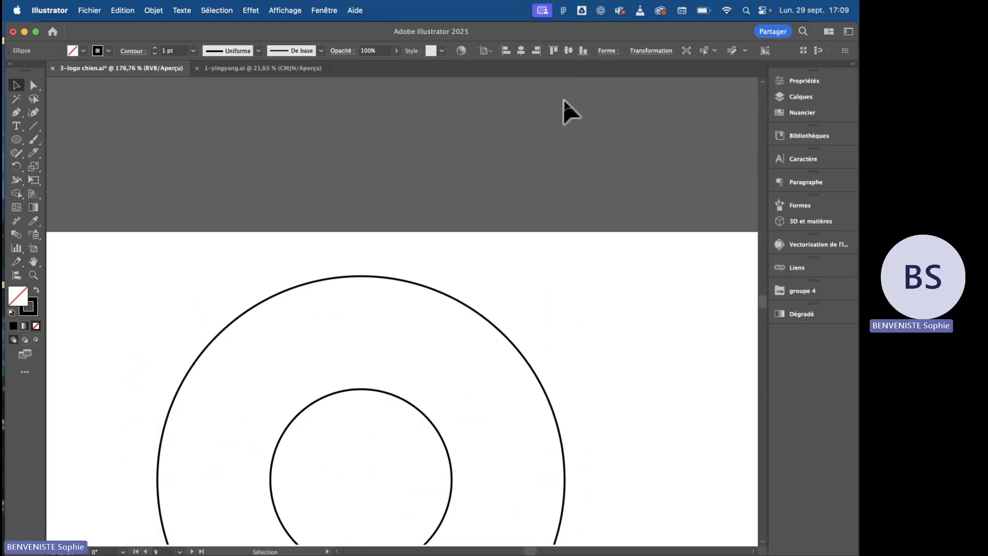
# - Duplicate both concentric circles straight down so the two outer circles touch at a single point
pyautogui.scroll(-5, 558, 111)
pyautogui.scroll(-5, 556, 120)
pyautogui.moveTo(641, 182); pyautogui.dragTo(257, 419)
pyautogui.hscroll(3, 257, 418)
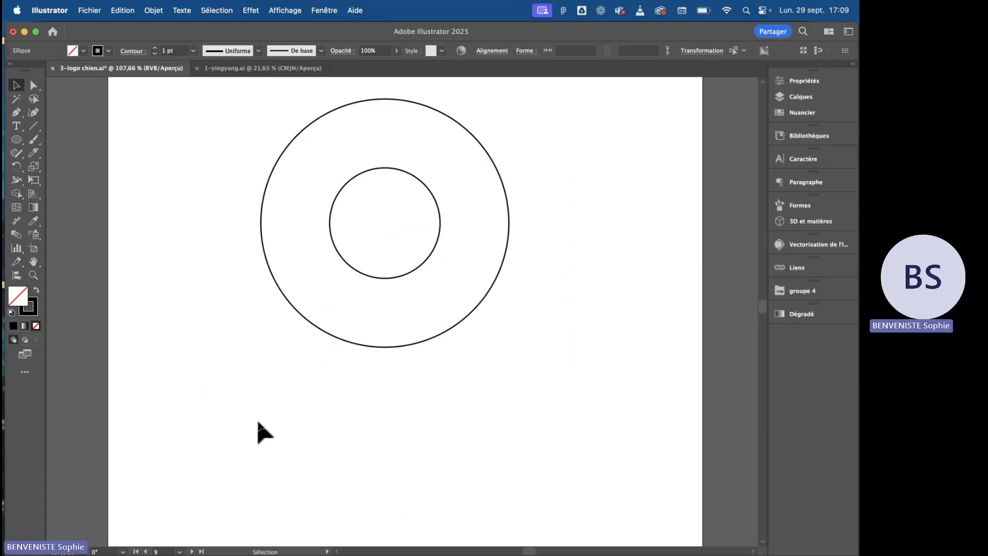
pyautogui.moveTo(389, 282); pyautogui.dragTo(376, 530)
pyautogui.scroll(-3, 420, 374)
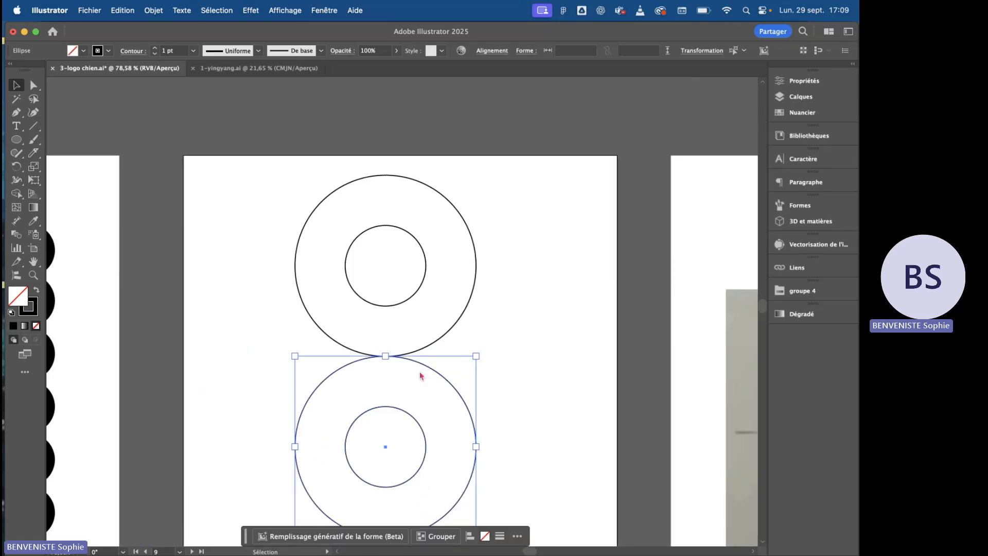
pyautogui.scroll(3, 421, 374)
pyautogui.keyDown('shift'); pyautogui.click(466, 309); pyautogui.keyUp('shift')
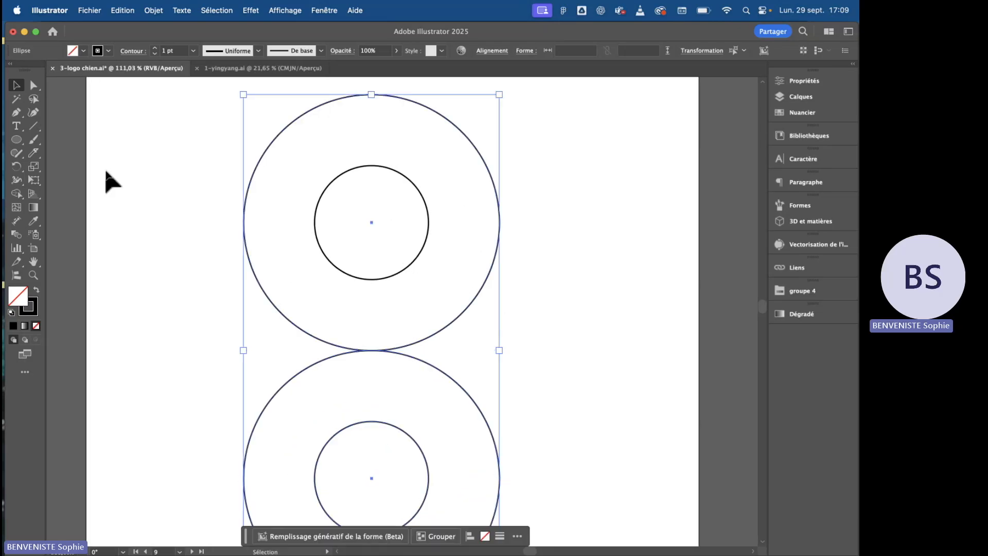
pyautogui.click(14, 139)
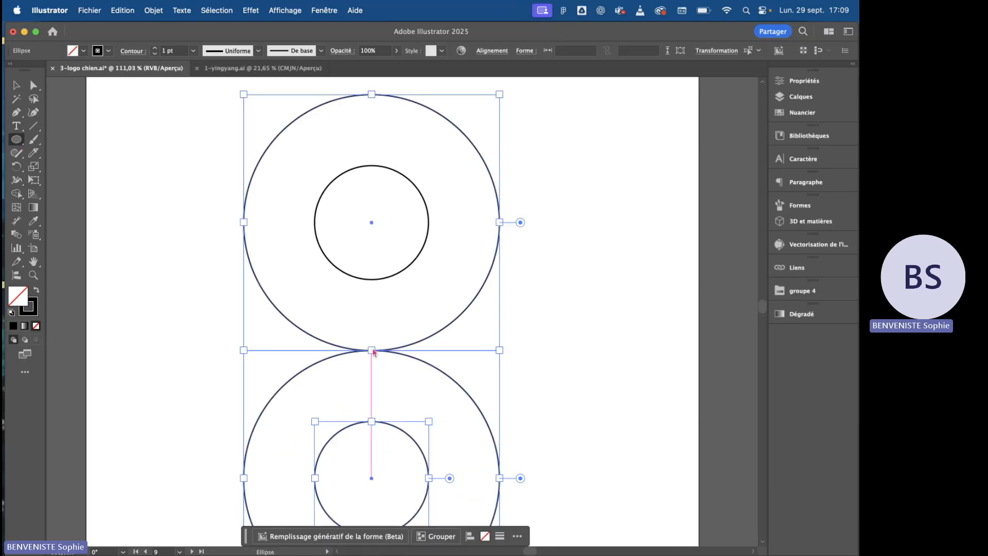
pyautogui.click(374, 352)
pyautogui.click(342, 260)
pyautogui.press('v')
pyautogui.click(170, 211)
# - Draw a large unfilled circle centred on the point where the two outer circles touch, and enlarge it until it encloses both
pyautogui.click(16, 139)
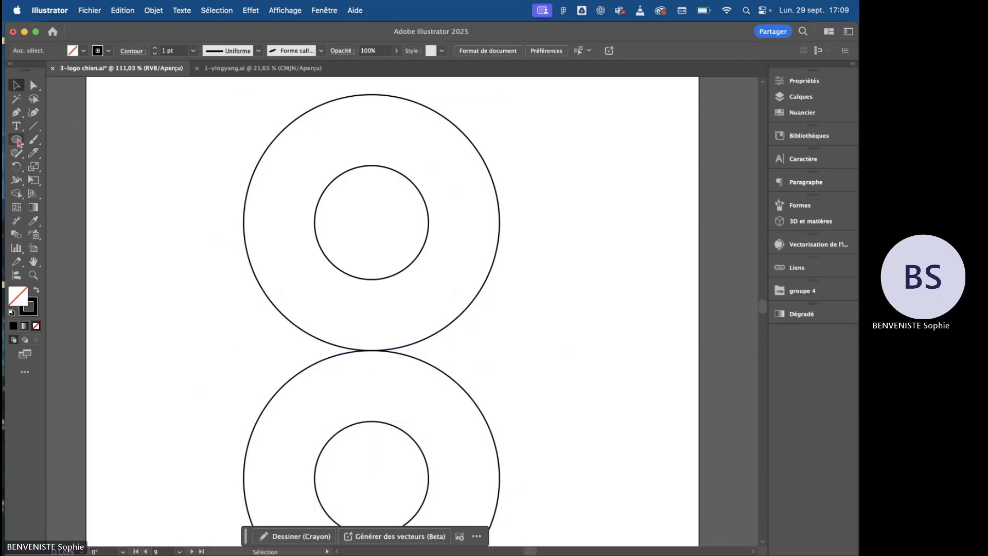
pyautogui.moveTo(373, 352); pyautogui.dragTo(609, 162)
pyautogui.click(16, 86)
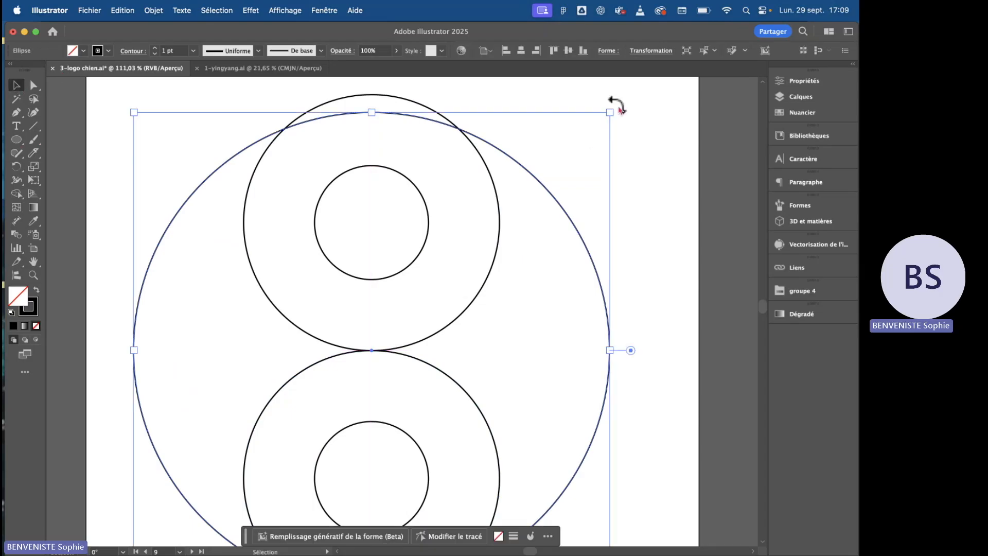
pyautogui.moveTo(611, 112); pyautogui.dragTo(637, 99)
pyautogui.scroll(-2, 633, 114)
pyautogui.scroll(-4, 632, 114)
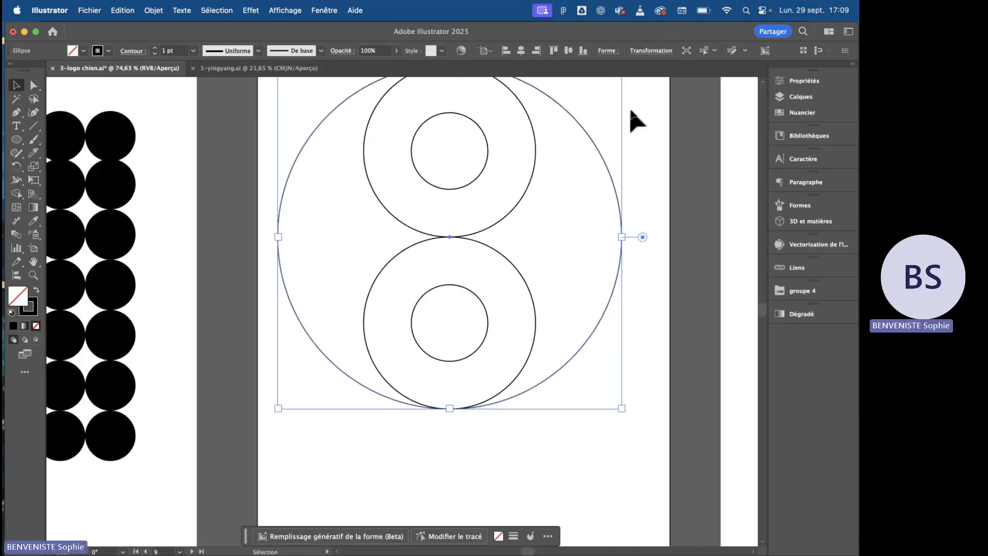
# - Try merging the left crescent with the upper ring and the right crescent with the lower ring using the Shape Builder, and undo both merges
pyautogui.scroll(3, 592, 167)
pyautogui.hscroll(2, 591, 167)
pyautogui.moveTo(618, 147); pyautogui.dragTo(344, 425)
pyautogui.moveTo(369, 315); pyautogui.dragTo(384, 328)
pyautogui.hscroll(3, 386, 330)
pyautogui.scroll(1, 386, 330)
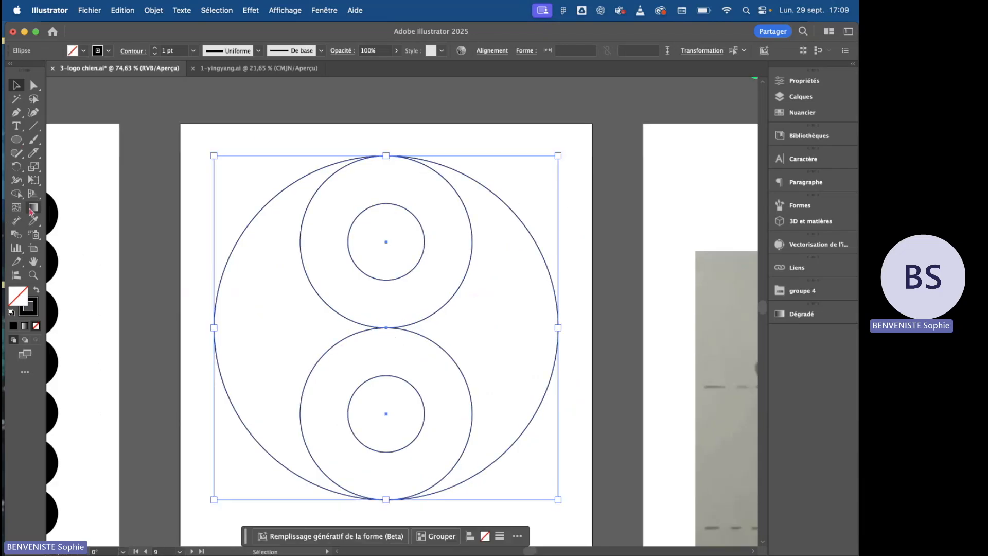
pyautogui.click(17, 194)
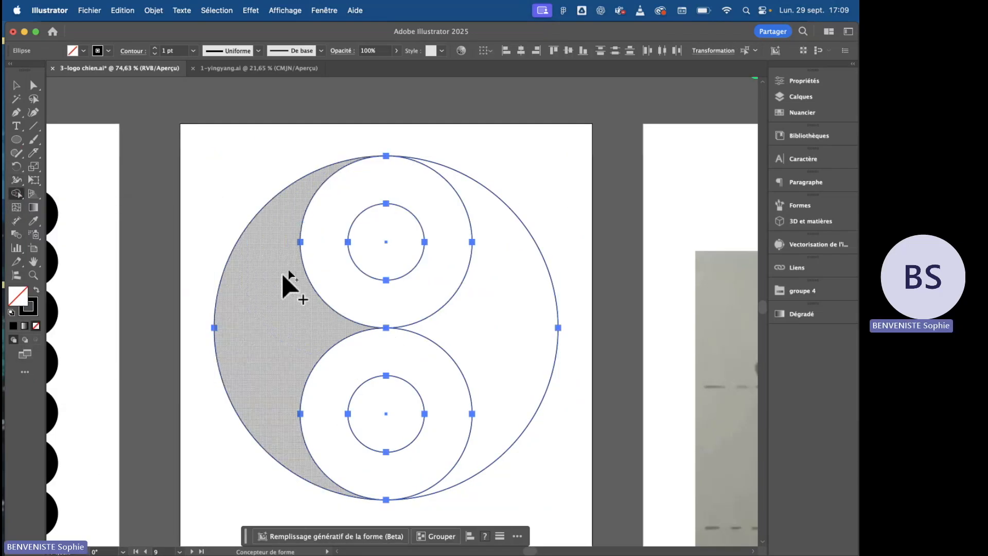
pyautogui.moveTo(315, 245)
pyautogui.mouseDown()
pyautogui.moveTo(276, 274)
pyautogui.moveTo(264, 322)
pyautogui.mouseUp()
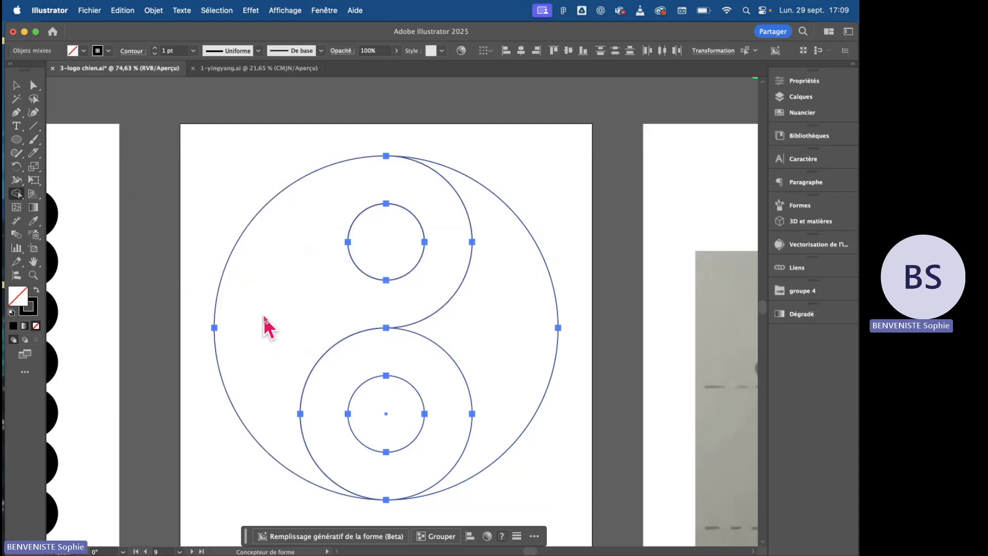
pyautogui.moveTo(452, 406); pyautogui.dragTo(530, 345)
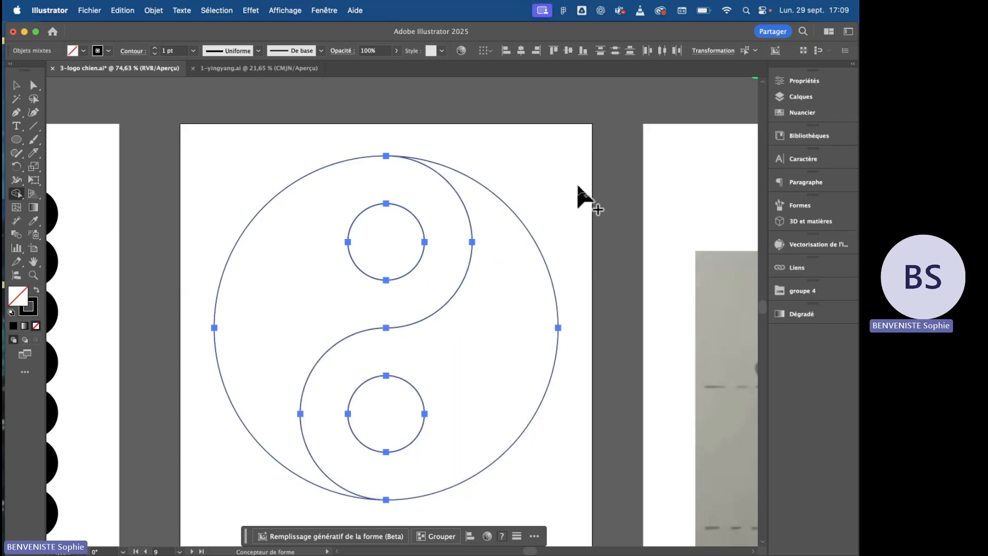
pyautogui.press('super+z')
pyautogui.press('super+z')
# - Enlarge only the large enclosing circle slightly so it clears the edges of the two stacked circles
pyautogui.click(16, 85)
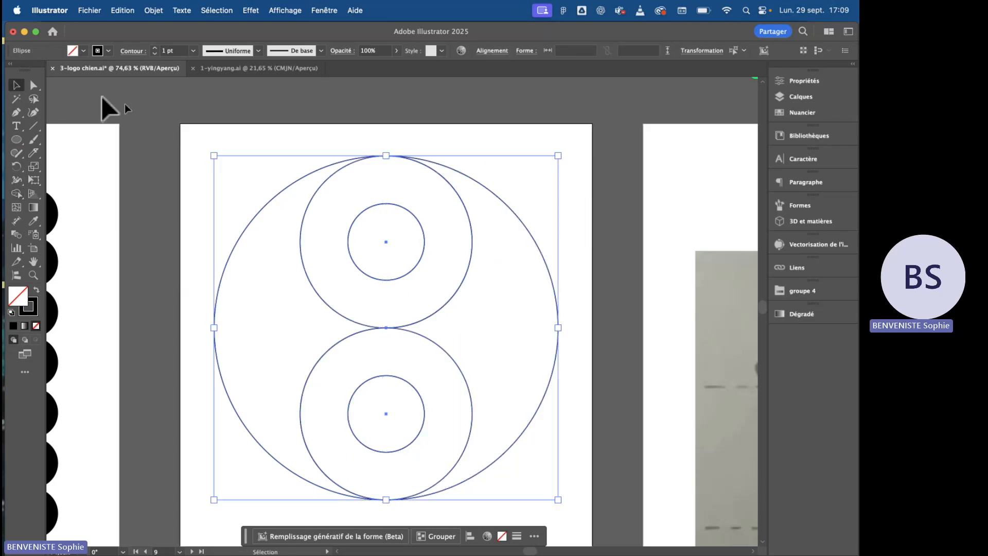
pyautogui.click(407, 125)
pyautogui.click(463, 174)
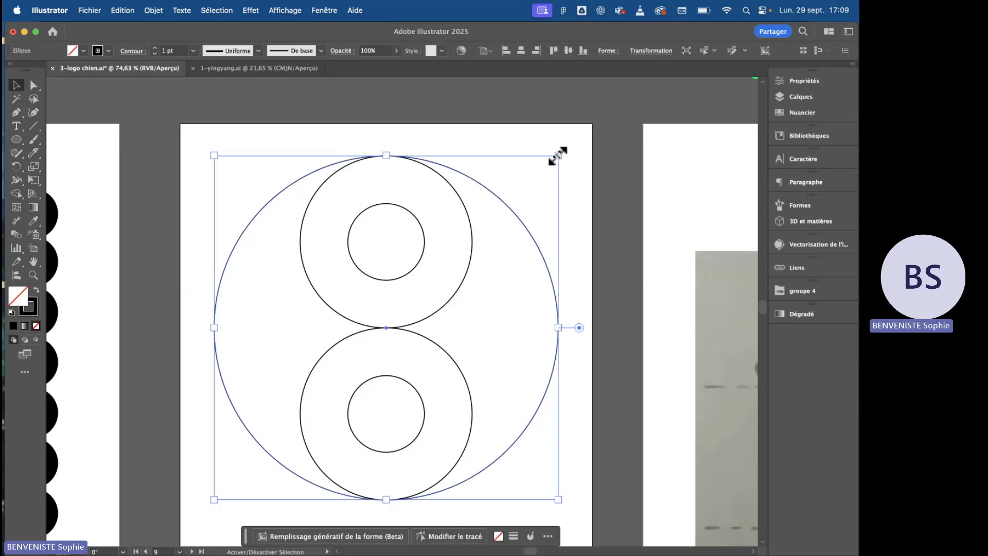
pyautogui.moveTo(562, 161); pyautogui.dragTo(566, 154)
# - Select all the circles and use the Shape Builder to examine how the regions connect through the gap at the top
pyautogui.click(319, 143)
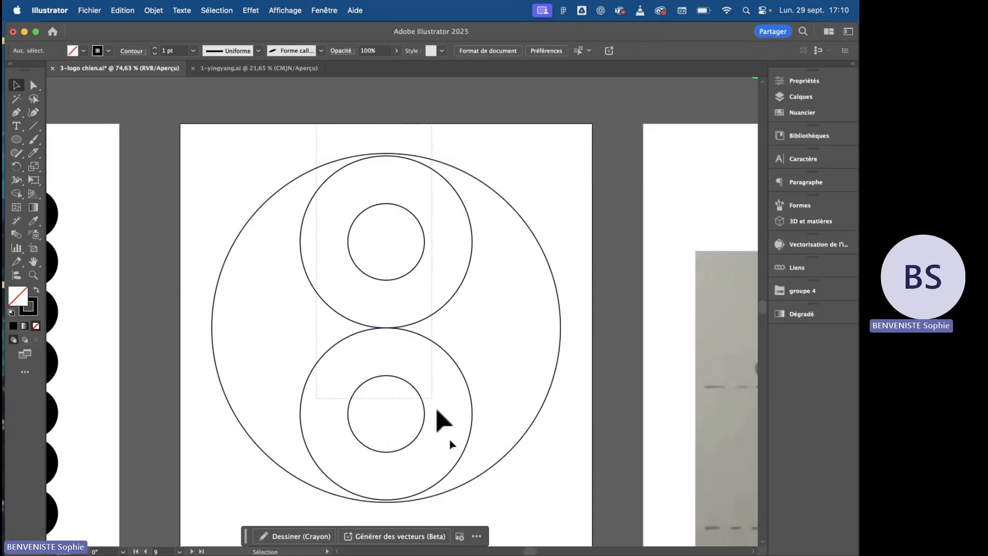
pyautogui.moveTo(443, 420); pyautogui.dragTo(114, 210)
pyautogui.click(16, 194)
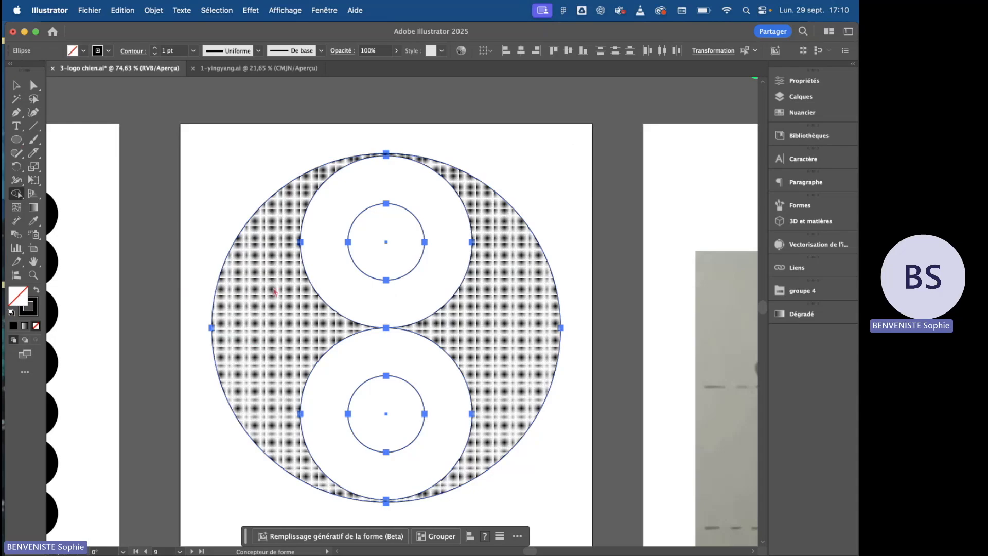
pyautogui.scroll(6, 428, 249)
pyautogui.scroll(5, 428, 249)
pyautogui.press('super+a')
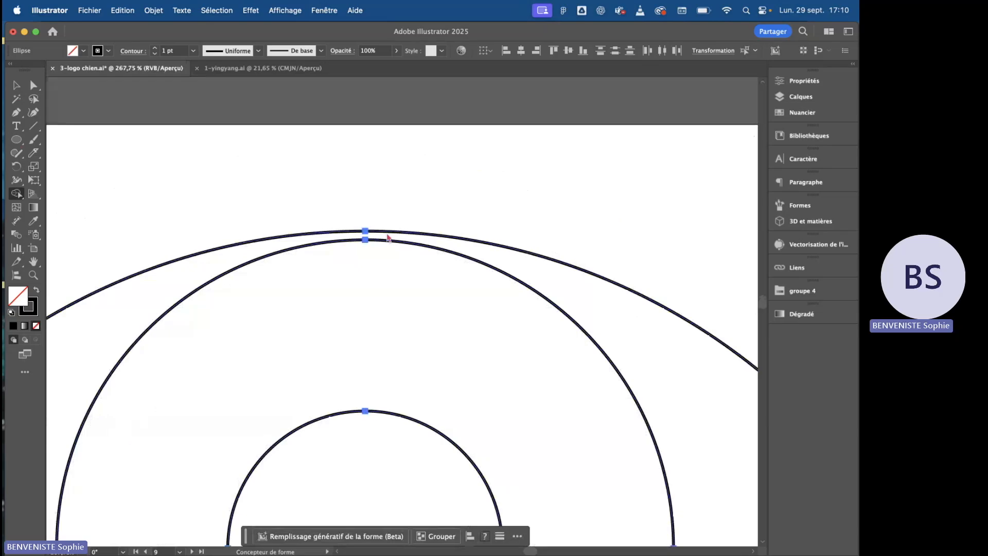
# - Try scaling all the selected circles down together, and undo the resize
pyautogui.click(17, 86)
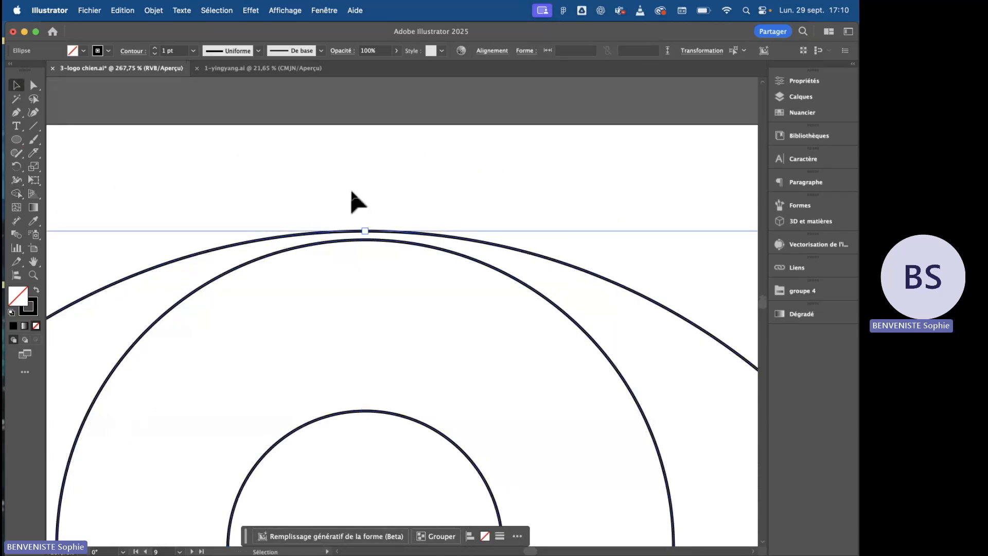
pyautogui.scroll(-3, 416, 268)
pyautogui.hscroll(3, 515, 241)
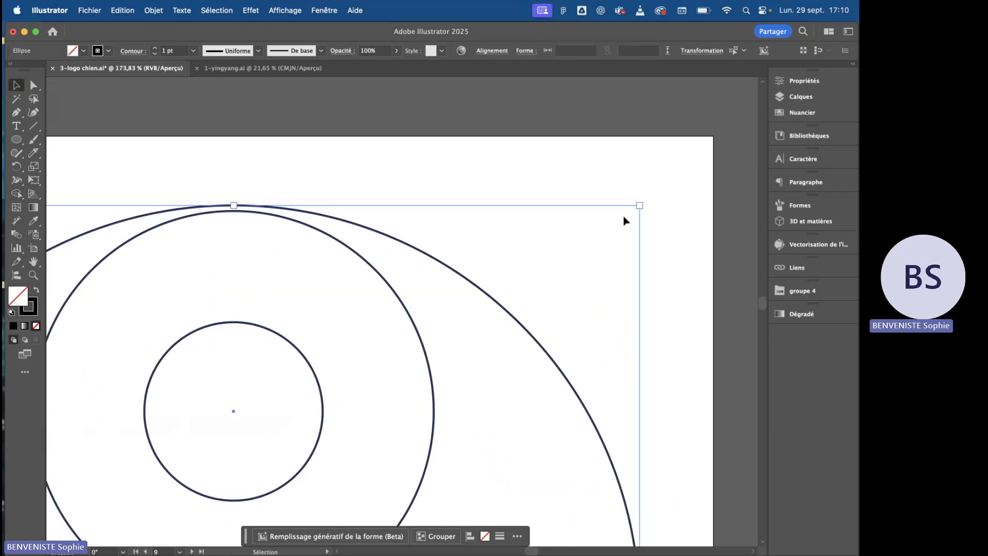
pyautogui.moveTo(640, 205); pyautogui.dragTo(633, 215)
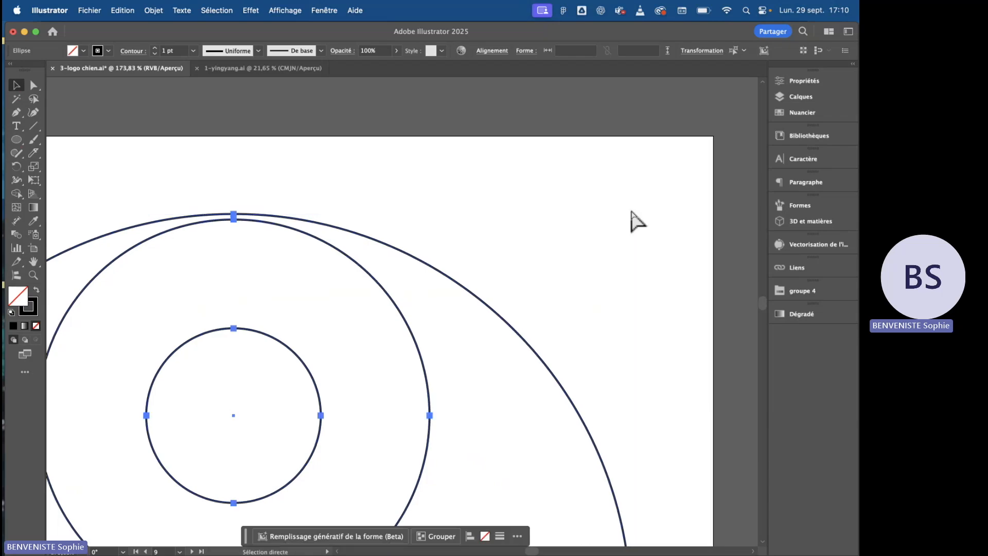
pyautogui.press('super+z')
# - Scale only the large enclosing circle down until it meets the top of the upper stacked circle
pyautogui.click(657, 183)
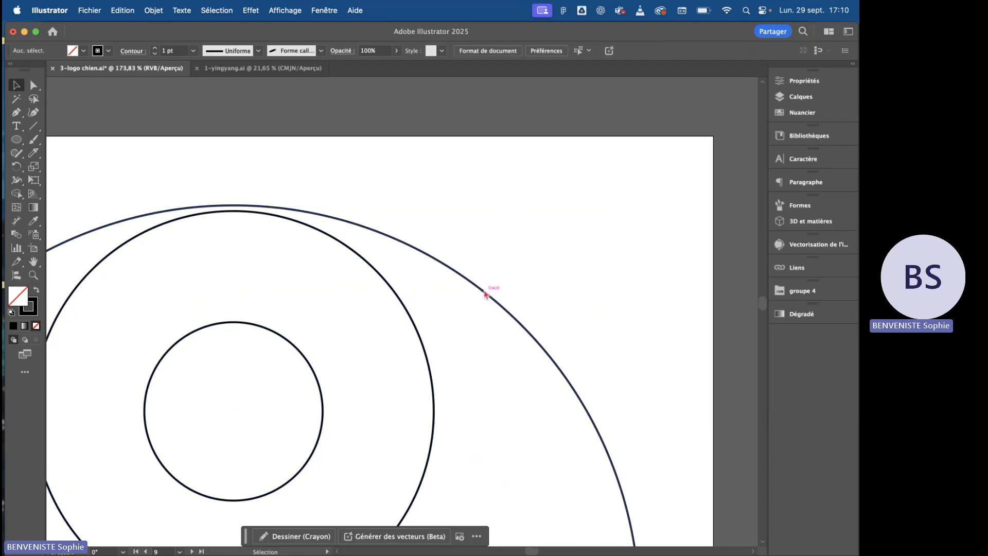
pyautogui.click(487, 286)
pyautogui.moveTo(636, 209); pyautogui.dragTo(637, 211)
pyautogui.scroll(-5, 635, 211)
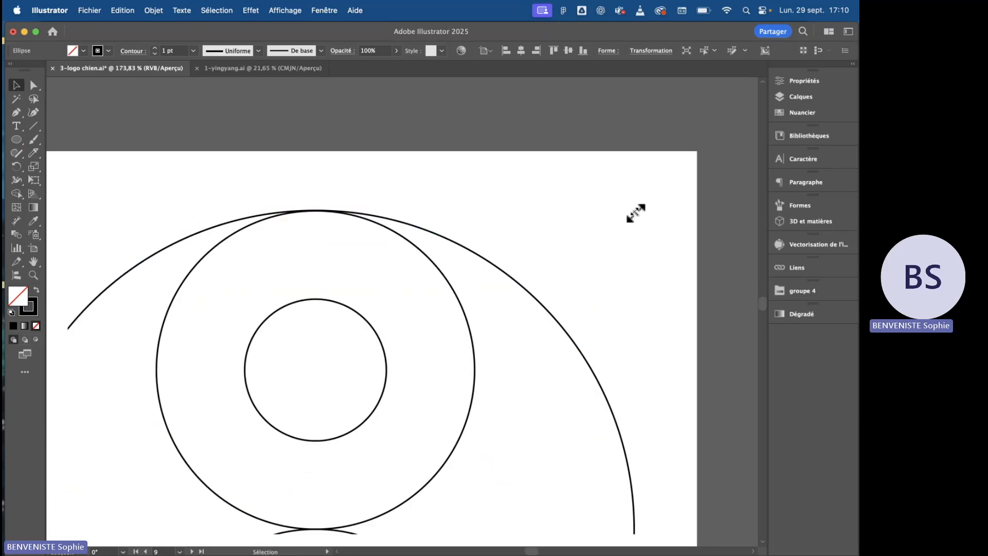
# - Select the circles and examine with the Shape Builder whether the left and right crescents are separated at the top contact point
pyautogui.moveTo(412, 413); pyautogui.dragTo(476, 485)
pyautogui.scroll(-5, 476, 485)
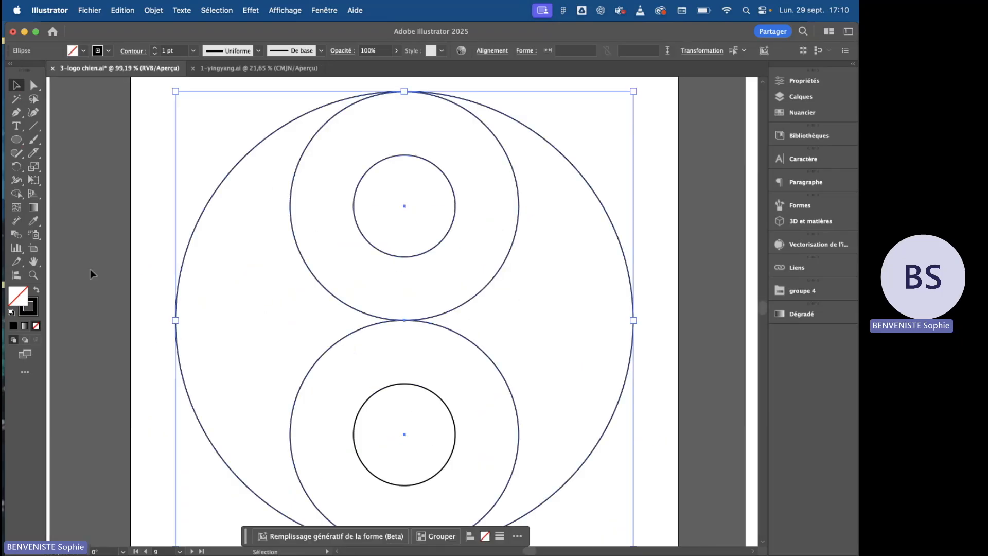
pyautogui.click(17, 194)
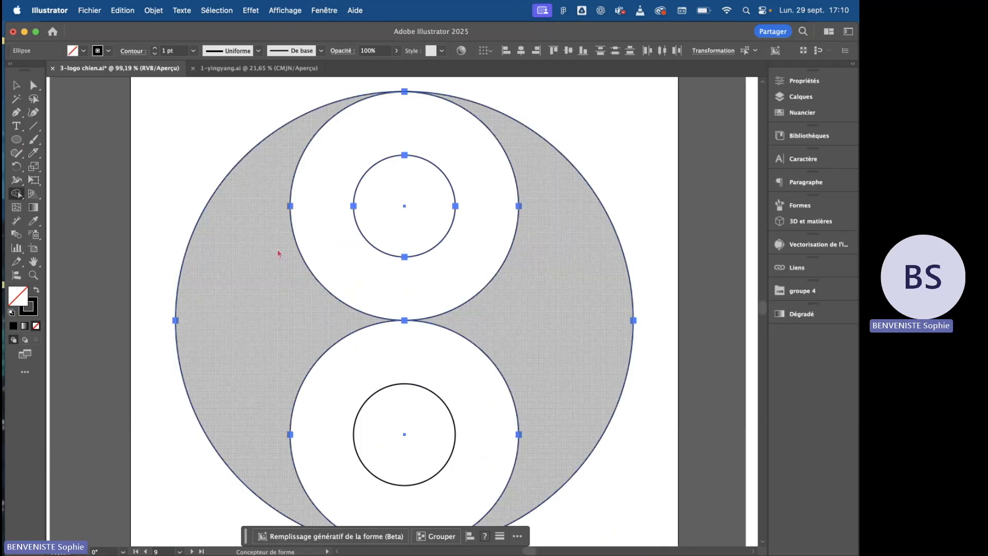
pyautogui.scroll(3, 400, 229)
pyautogui.scroll(7, 399, 229)
pyautogui.scroll(5, 399, 230)
pyautogui.scroll(-1, 399, 228)
pyautogui.scroll(3, 397, 227)
# - Display the artwork as outlines and resize the large circle so its top edge lies exactly on the upper circle's top
pyautogui.click(22, 88)
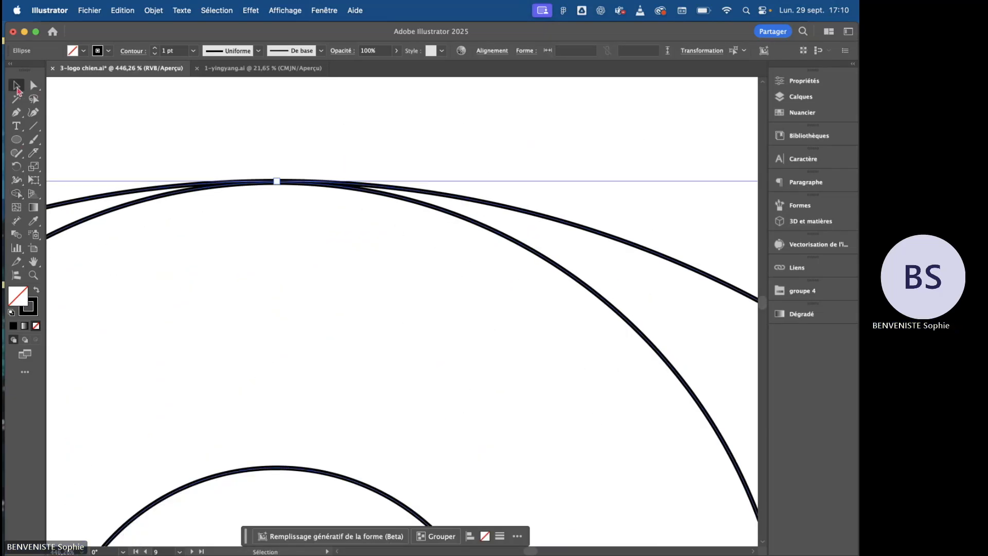
pyautogui.click(251, 10)
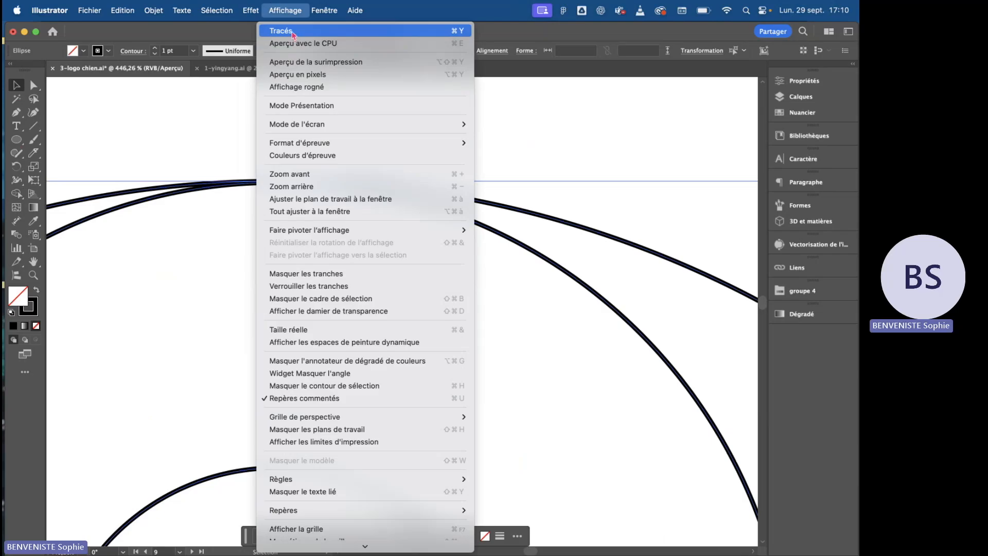
pyautogui.click(293, 32)
pyautogui.scroll(5, 260, 204)
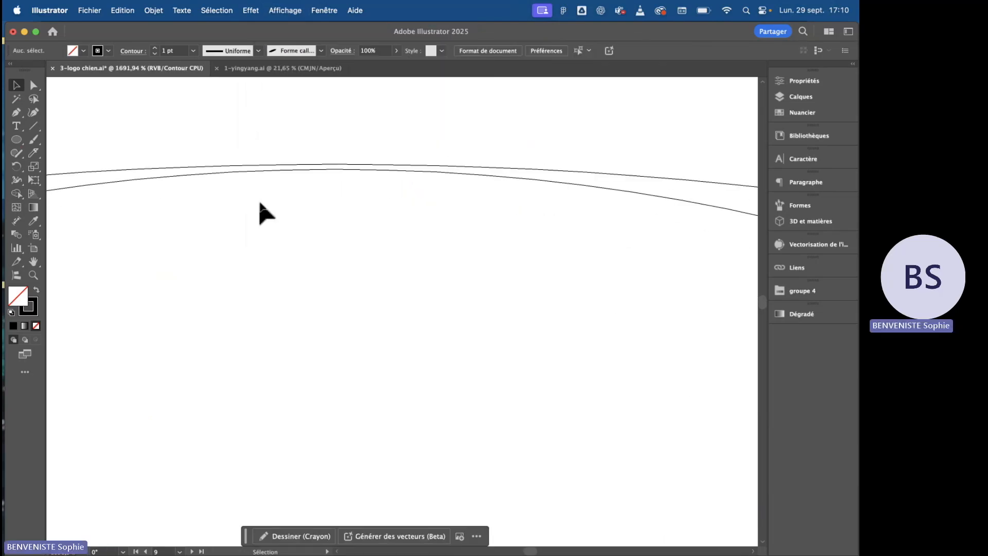
pyautogui.scroll(3, 380, 134)
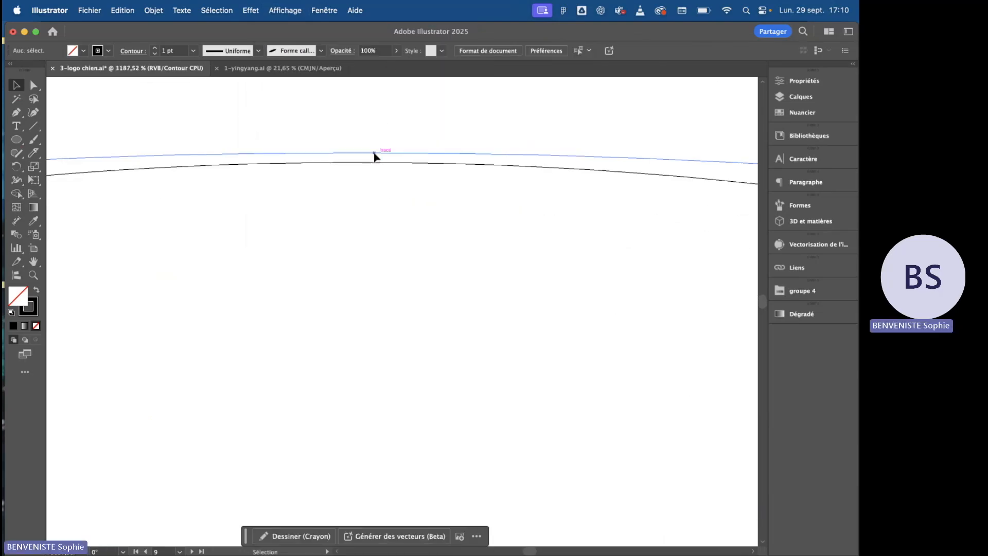
pyautogui.click(374, 153)
pyautogui.moveTo(358, 154); pyautogui.dragTo(357, 163)
# - Fit the large circle's bottom edge to the bottom of the lower circle and return to the normal preview display
pyautogui.scroll(-5, 356, 169)
pyautogui.scroll(-5, 356, 169)
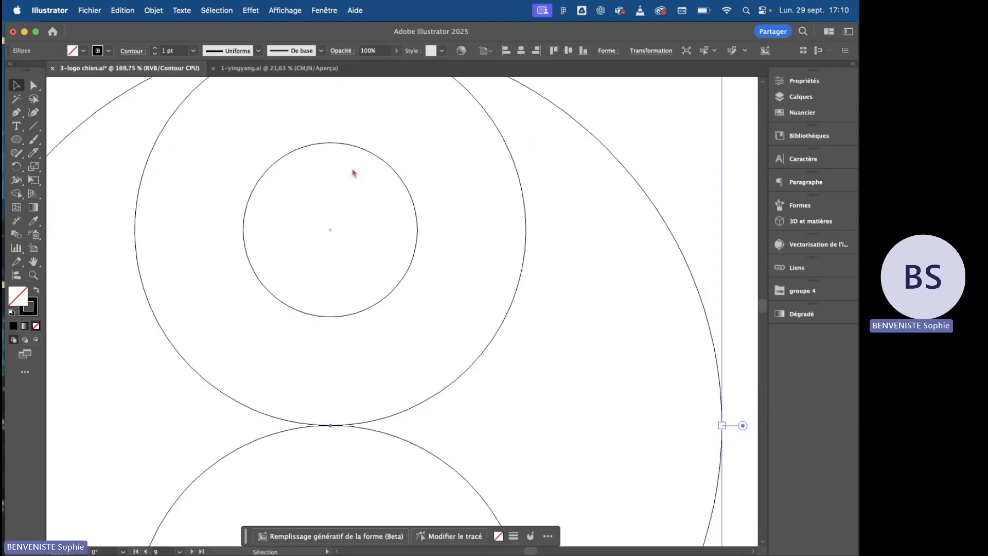
pyautogui.scroll(8, 338, 375)
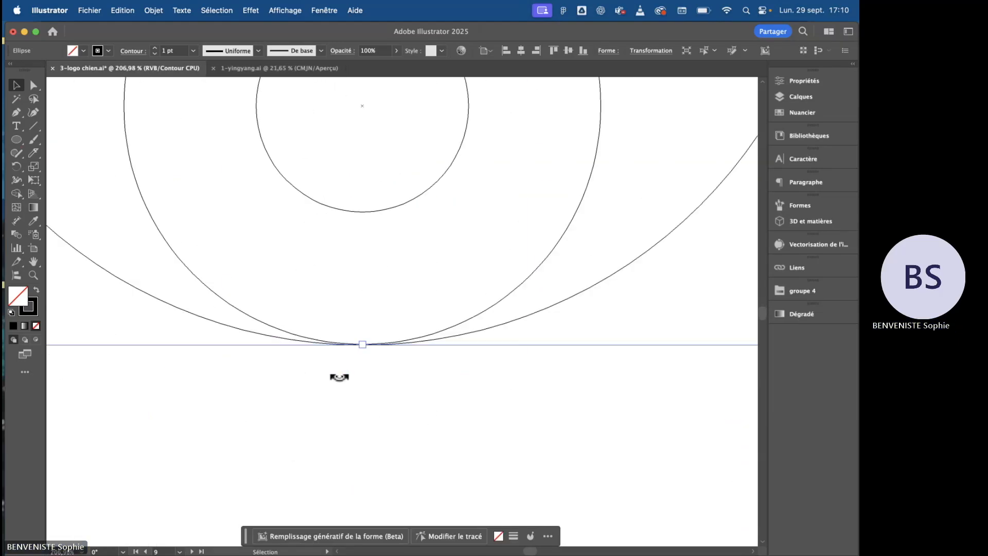
pyautogui.scroll(3, 445, 315)
pyautogui.moveTo(405, 229); pyautogui.dragTo(405, 227)
pyautogui.scroll(-8, 404, 228)
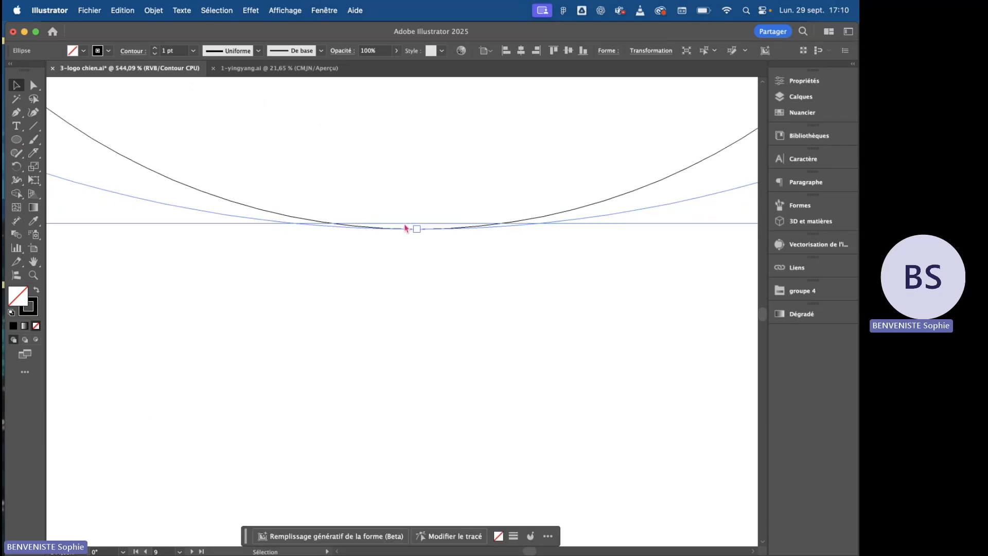
pyautogui.scroll(5, 405, 229)
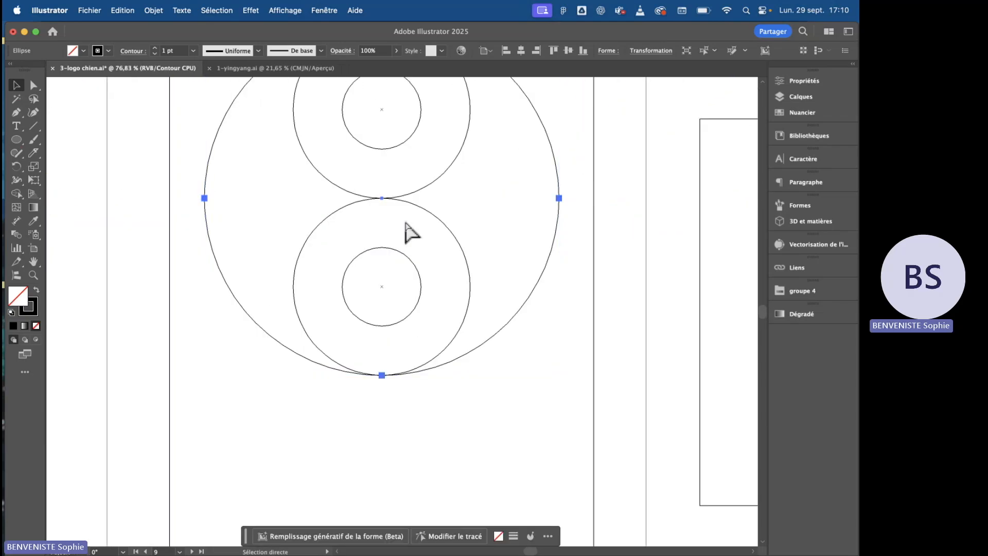
pyautogui.press('super+y')
pyautogui.click(408, 227)
pyautogui.scroll(3, 408, 231)
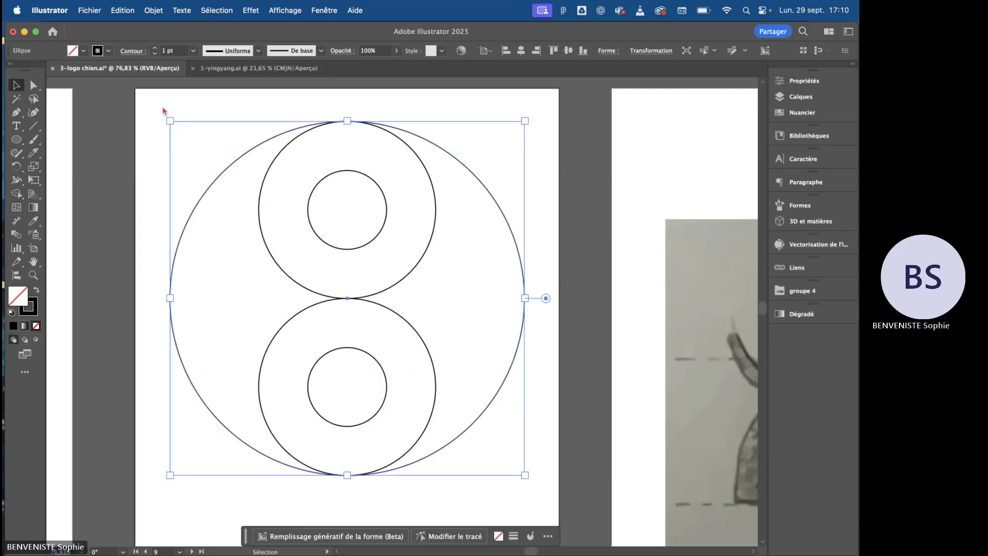
# - Select all the circles and use the Shape Builder to merge the left crescent with the upper ring and the right crescent with the lower ring
pyautogui.moveTo(163, 110); pyautogui.dragTo(365, 381)
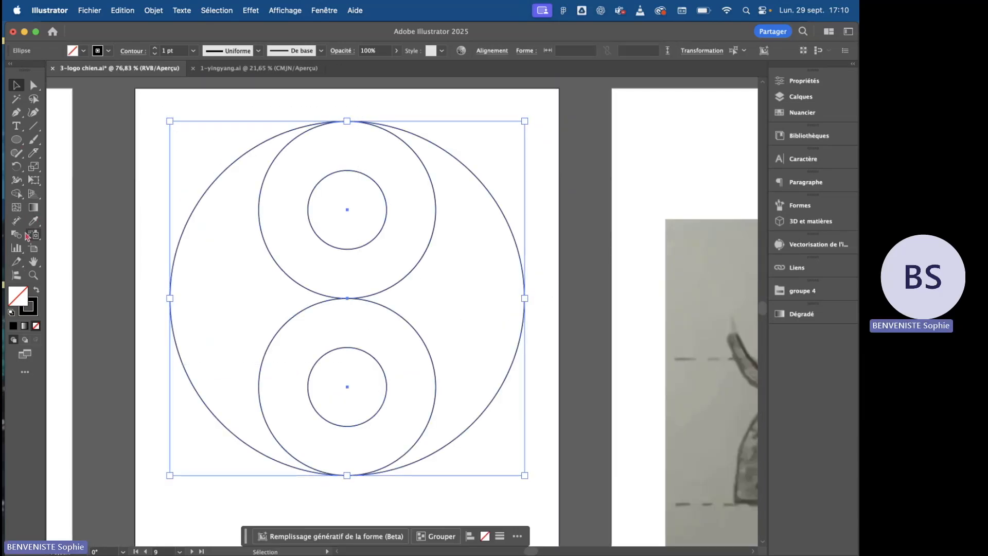
pyautogui.click(17, 193)
pyautogui.moveTo(279, 198)
pyautogui.mouseDown()
pyautogui.moveTo(240, 208)
pyautogui.moveTo(203, 252)
pyautogui.mouseUp()
pyautogui.moveTo(411, 364); pyautogui.dragTo(468, 306)
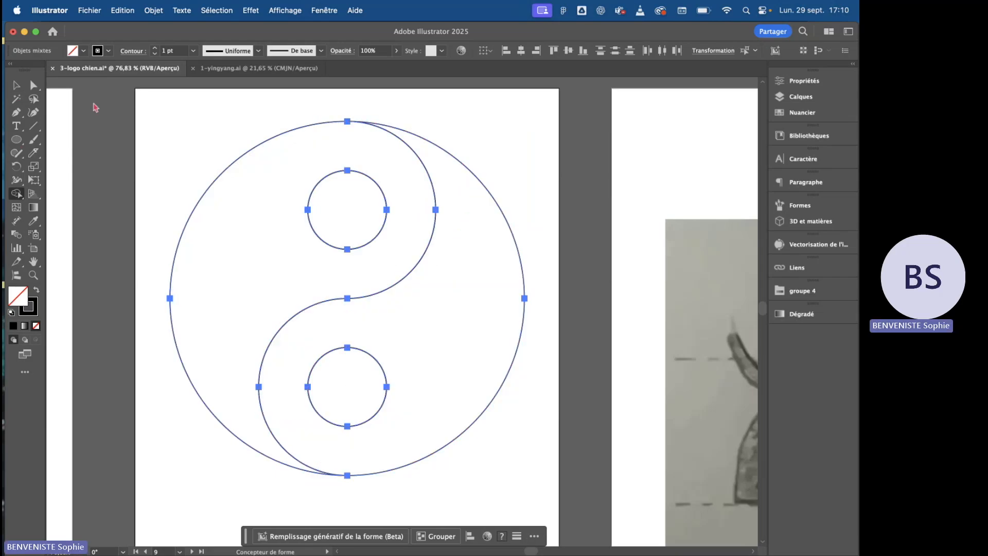
# - Swap the fill and stroke of the lower small circle so it becomes solid black without an outline
pyautogui.press('v')
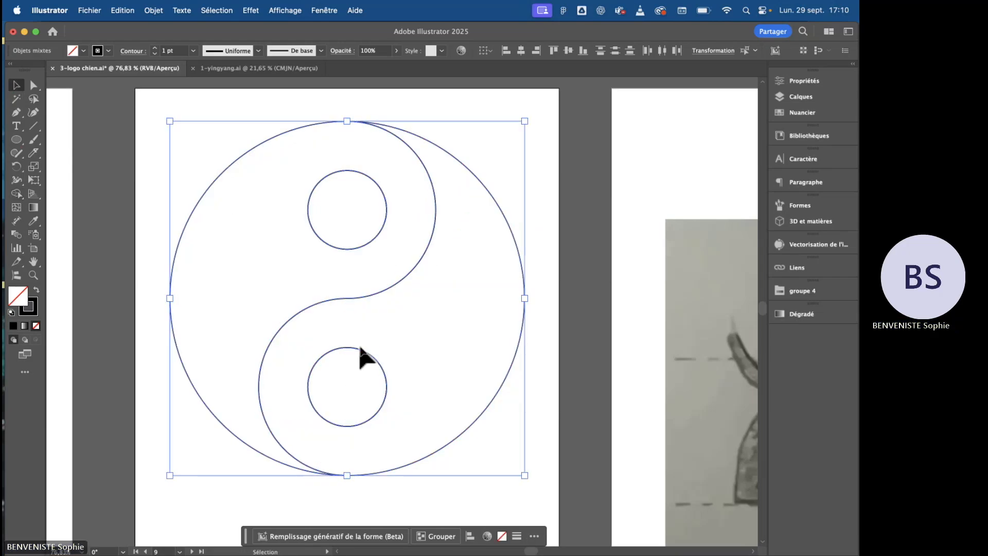
pyautogui.click(360, 354)
pyautogui.click(353, 347)
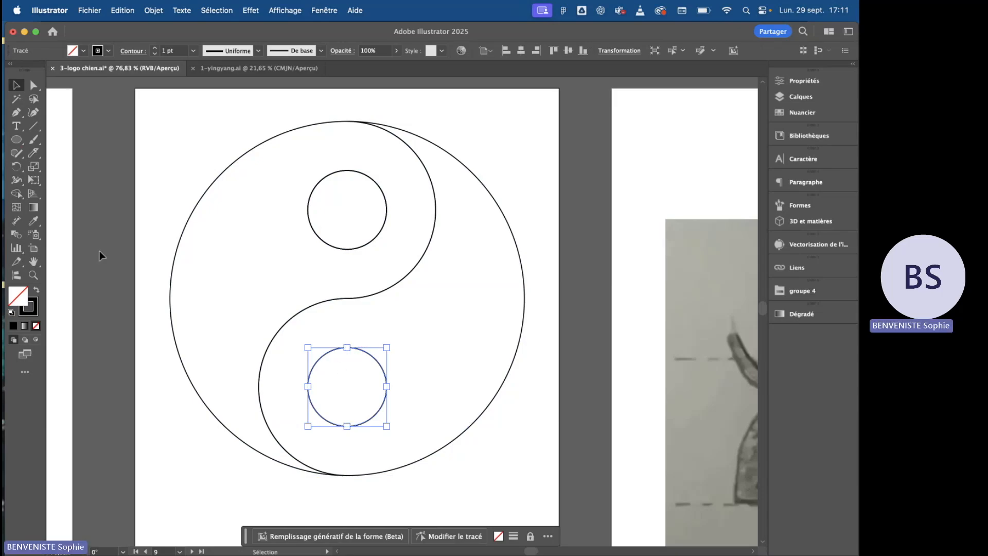
pyautogui.click(37, 291)
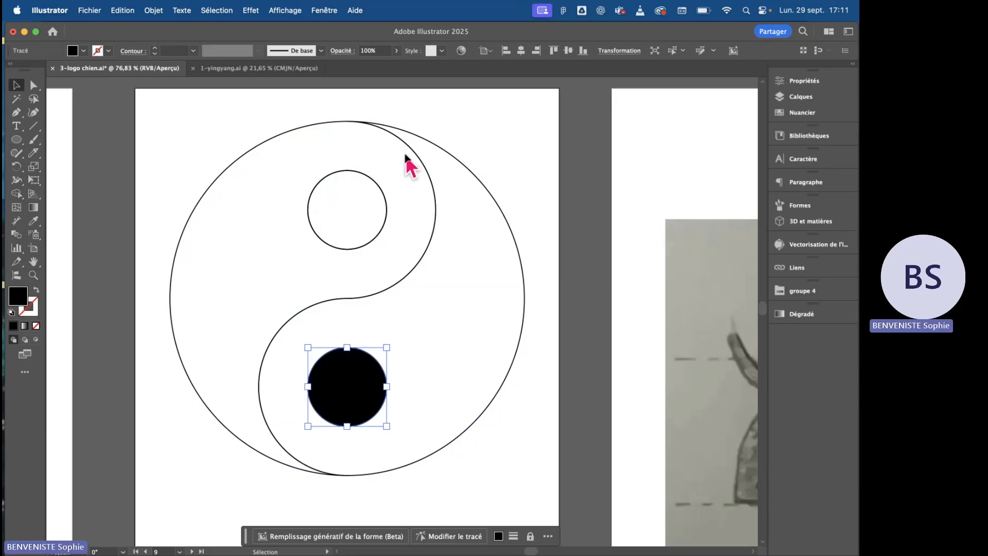
# - Swap the fill and stroke of the merged left half so it becomes solid black around the upper small circle, and deselect it
pyautogui.click(355, 135)
pyautogui.click(381, 125)
pyautogui.click(176, 252)
pyautogui.click(36, 290)
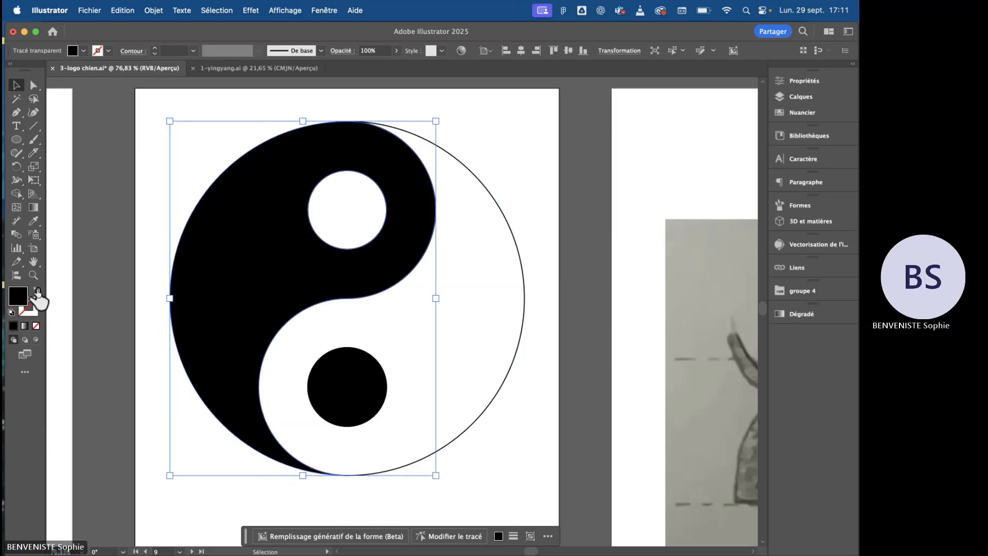
pyautogui.click(117, 259)
pyautogui.hscroll(5, 334, 273)
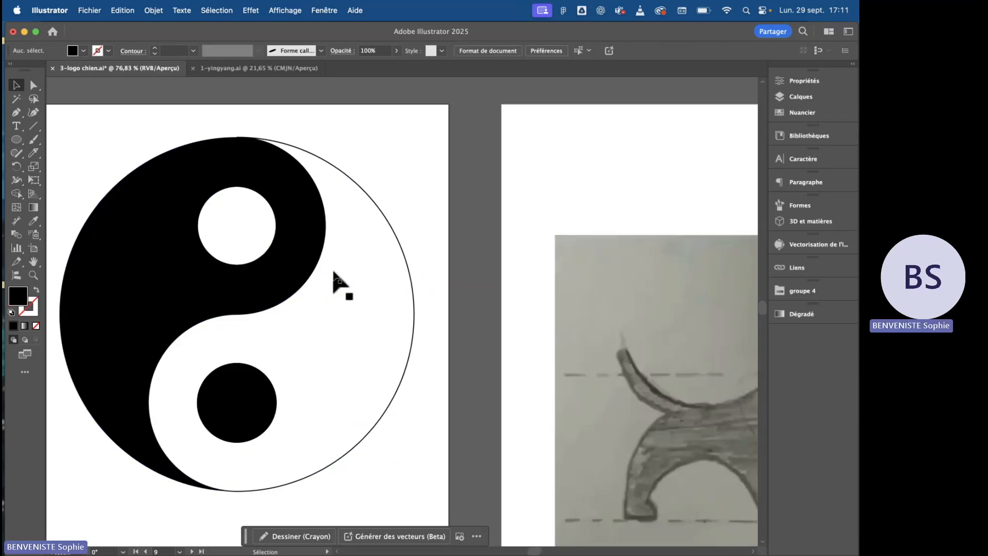
# - Examine the pencil dog sketch on the neighbouring artboard and compare it with the green dog logo above it and the yin-yang symbol
pyautogui.hscroll(-5, 333, 272)
pyautogui.scroll(-2, 333, 273)
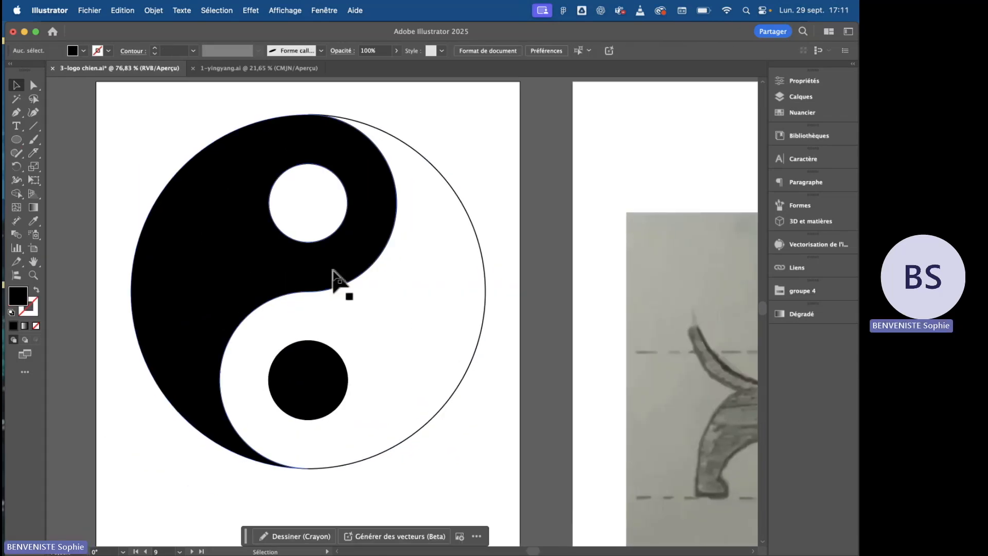
pyautogui.scroll(-4, 333, 272)
pyautogui.hscroll(8, 333, 288)
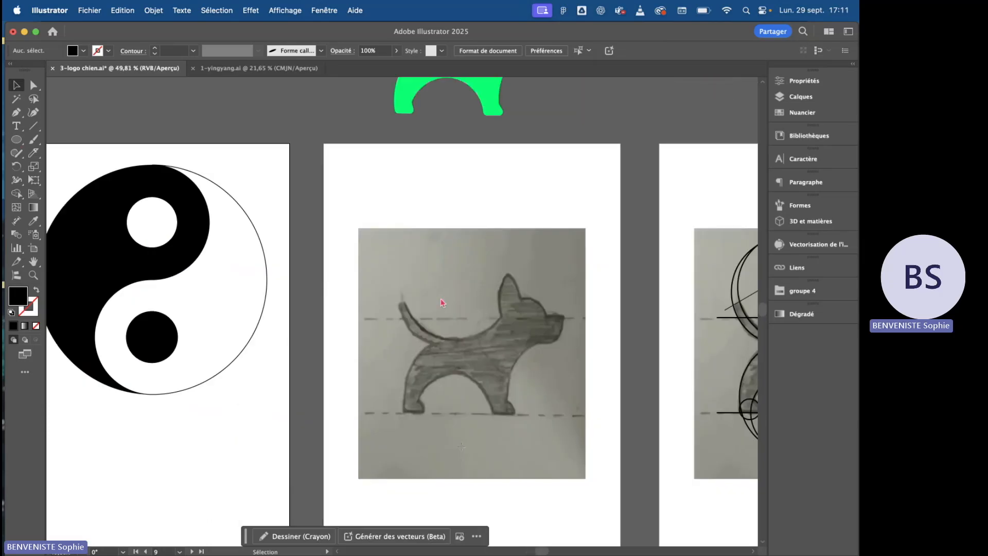
pyautogui.scroll(3, 508, 350)
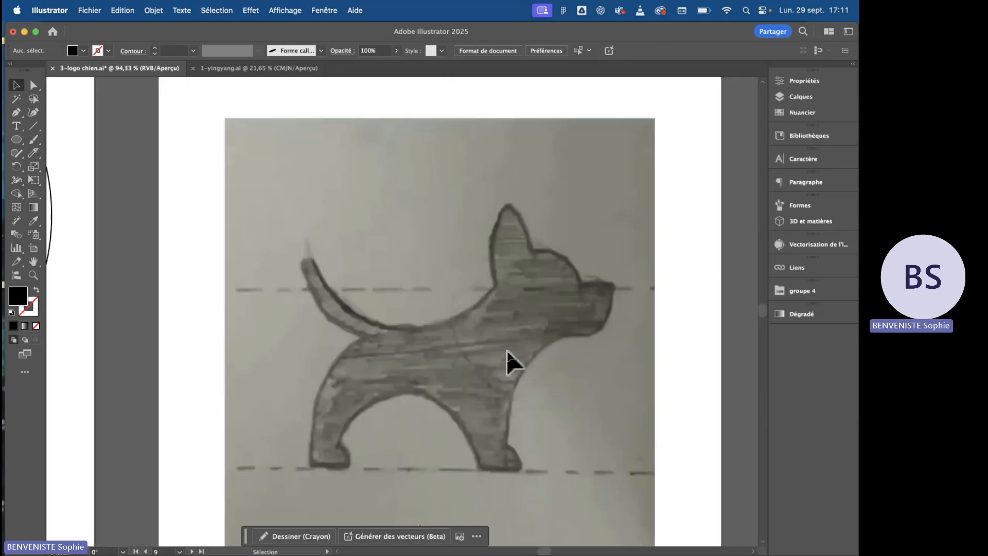
pyautogui.scroll(-3, 507, 350)
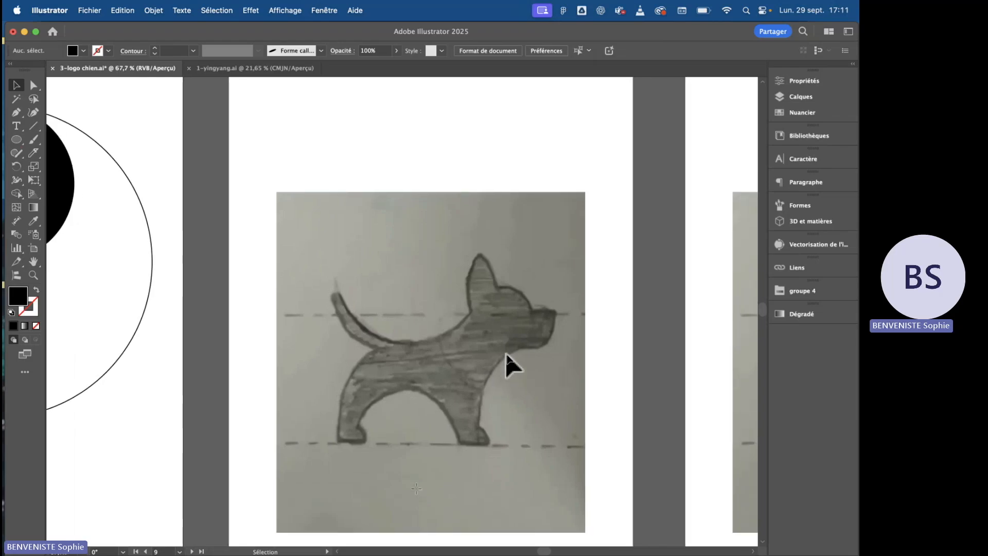
pyautogui.scroll(1, 505, 353)
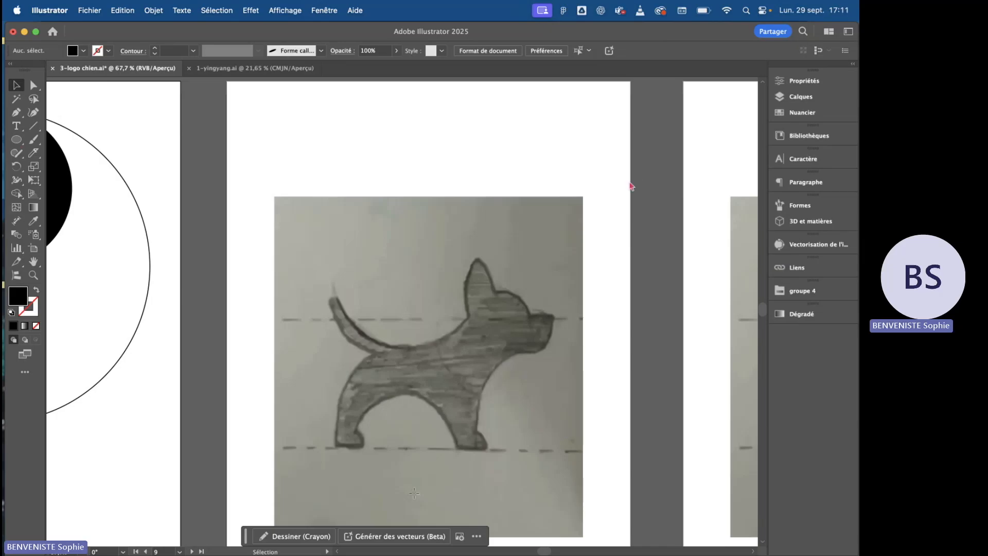
pyautogui.scroll(10, 631, 186)
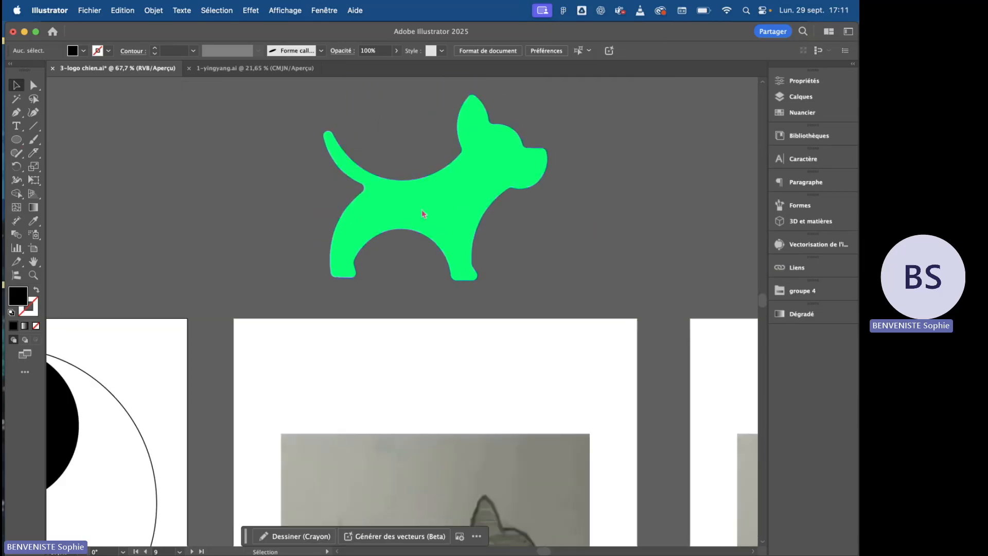
pyautogui.scroll(-8, 423, 213)
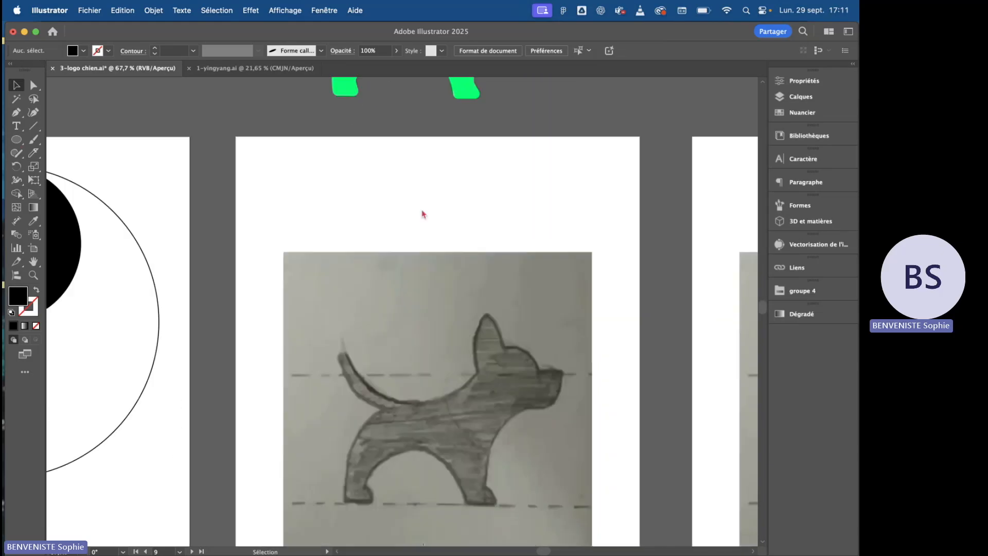
pyautogui.hscroll(-10, 426, 213)
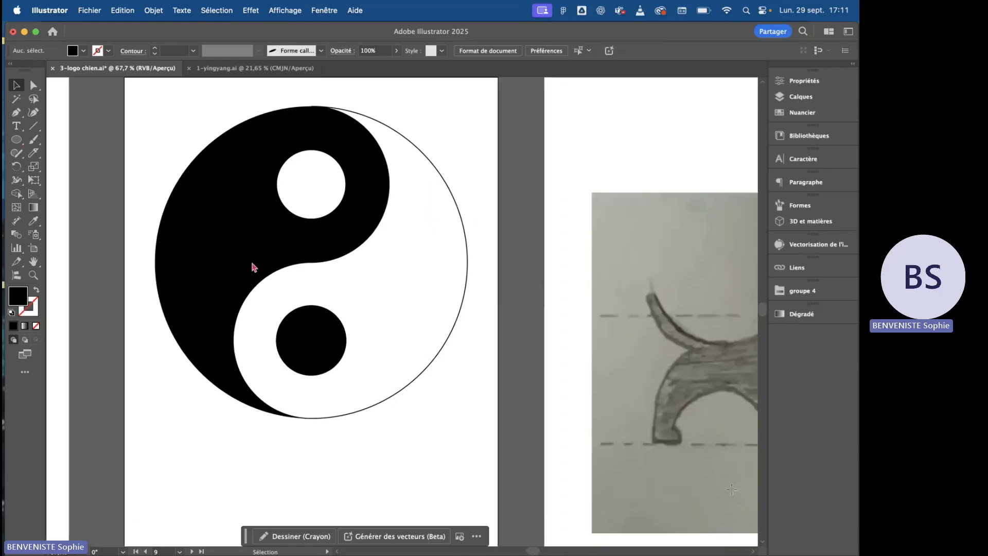